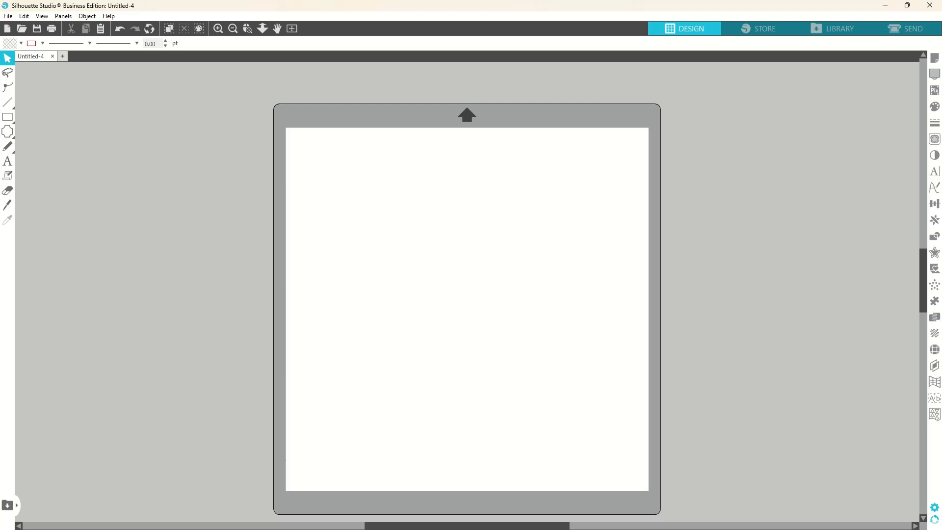
Step: Set the page's media size to Letter (8.500 x 11.000 in) in the page setup
click(934, 57)
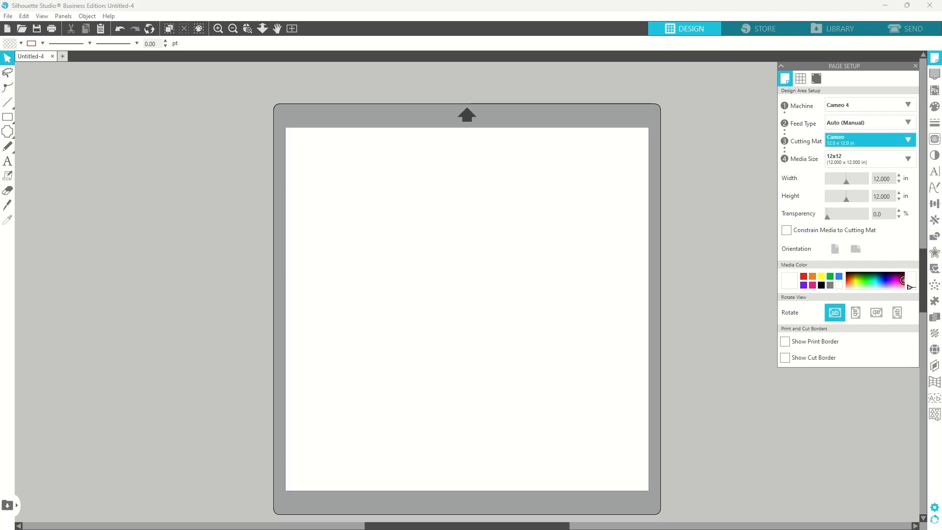
click(870, 159)
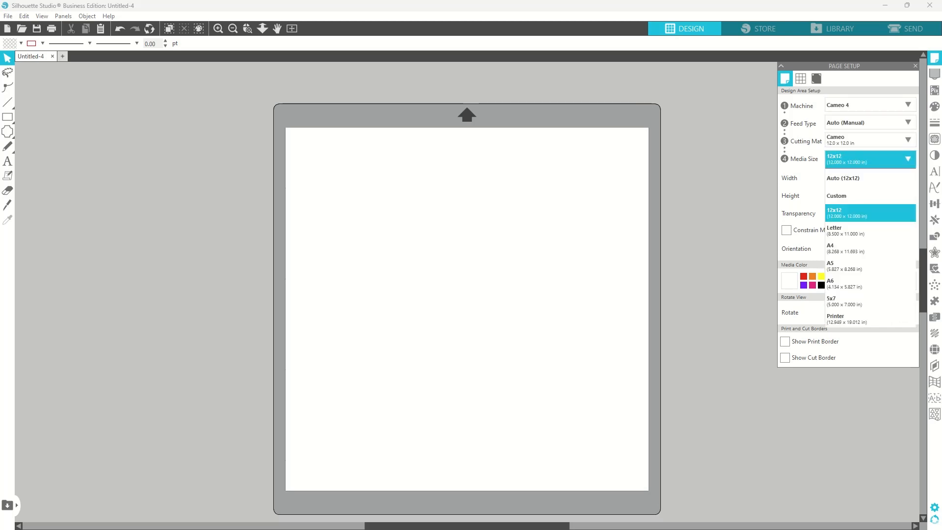
click(870, 231)
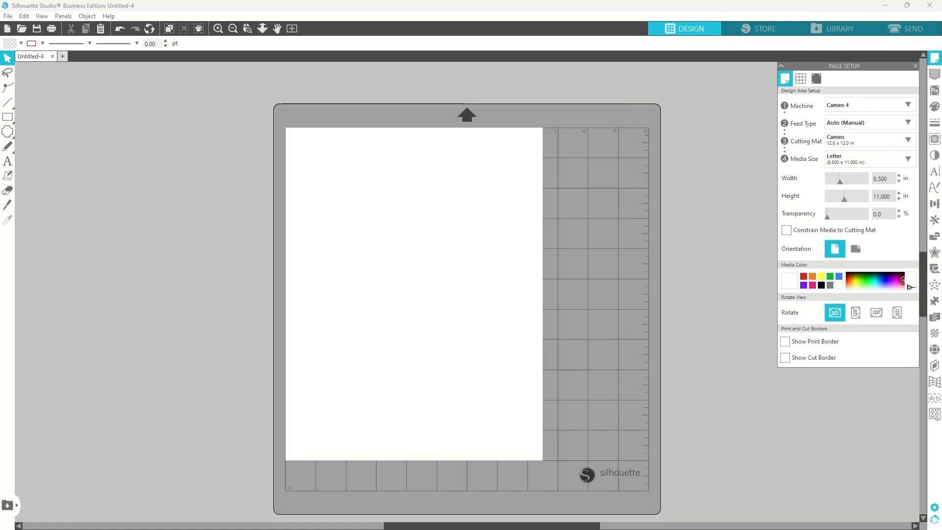
Step: Turn on the registration marks, try a 0.625 in inset, and set the inset to 0.394 in
click(800, 78)
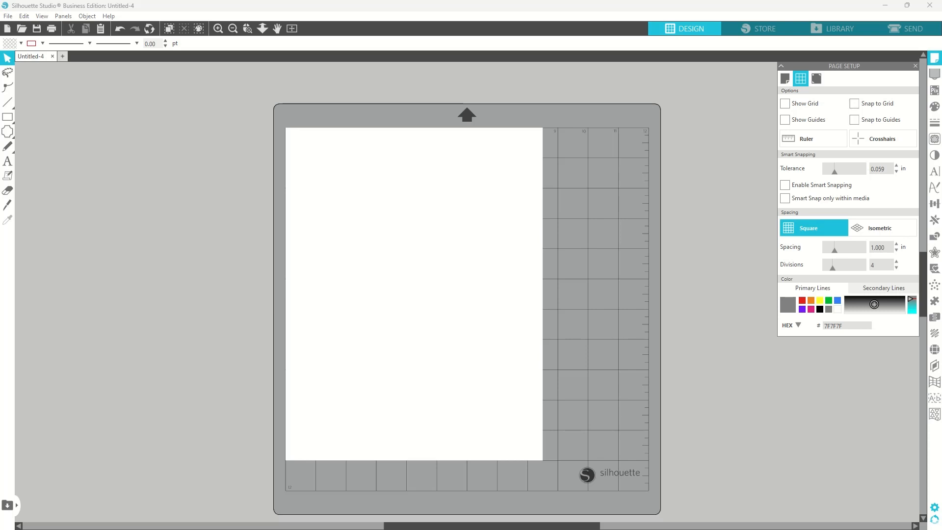
click(816, 79)
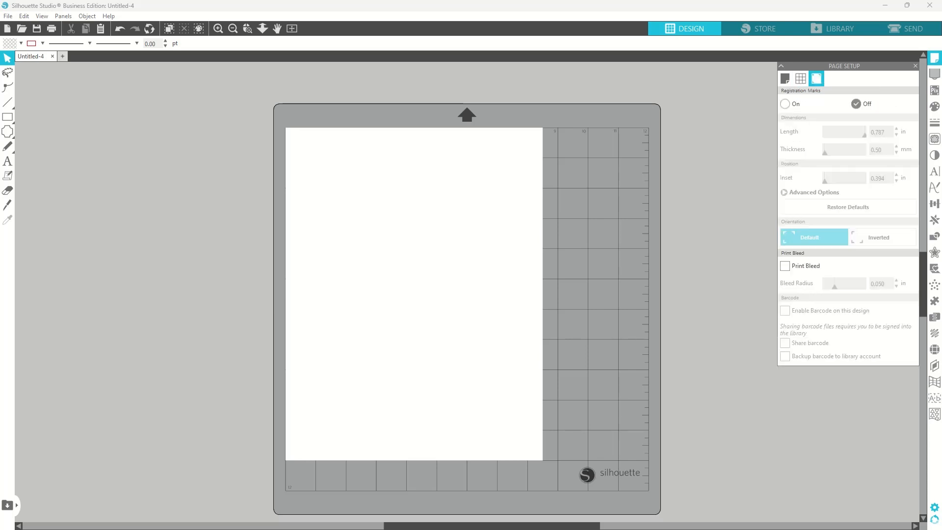
click(784, 104)
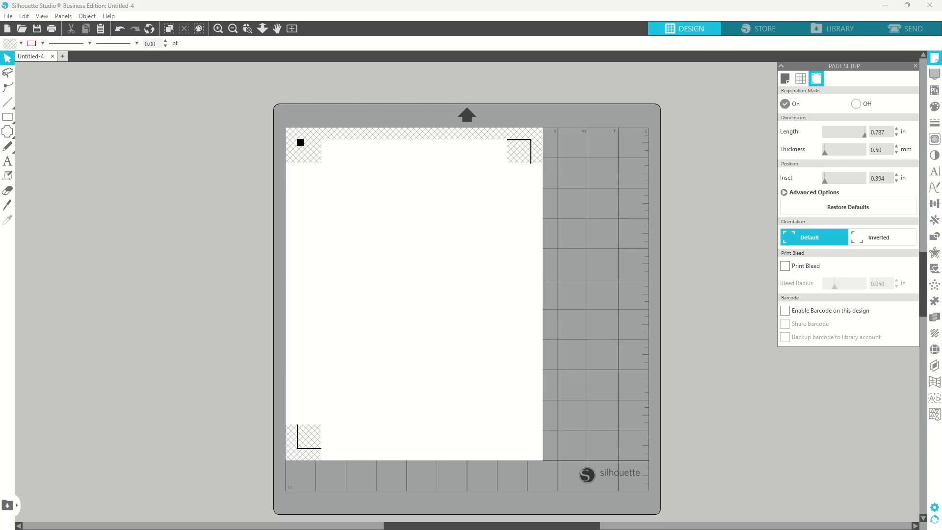
drag(824, 181, 828, 181)
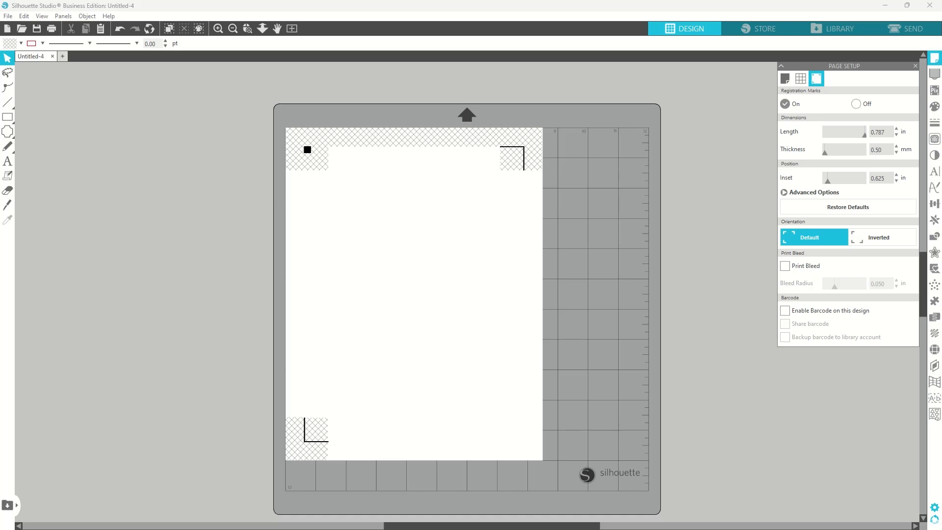
drag(827, 181, 824, 181)
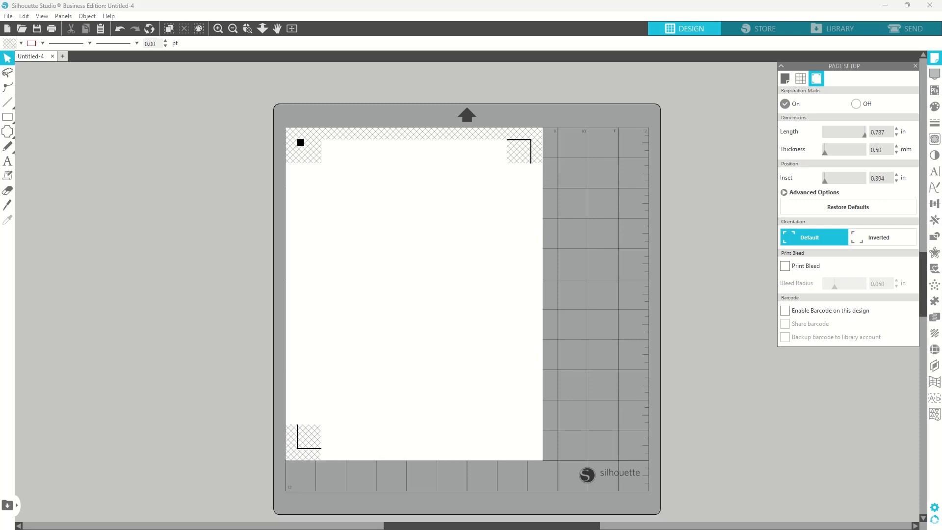
Step: Show both the print border and the cut border on the page
click(785, 79)
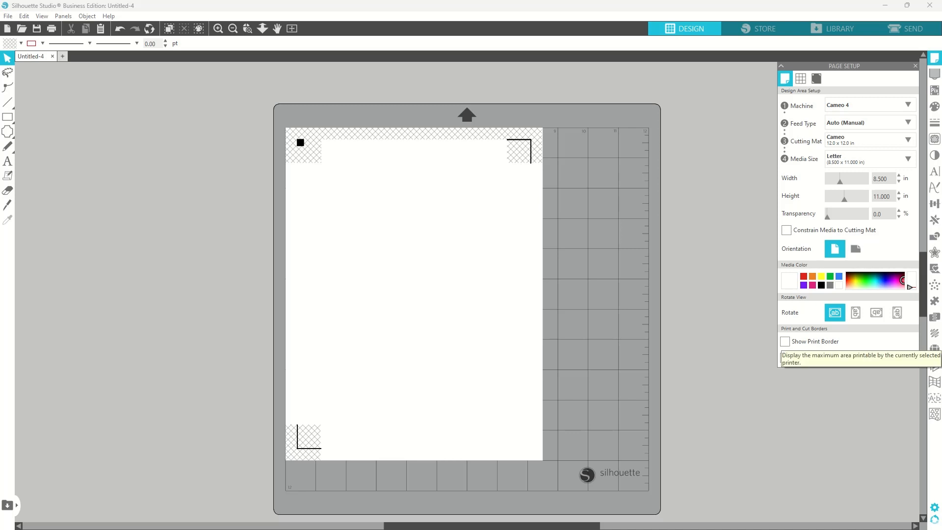
click(784, 341)
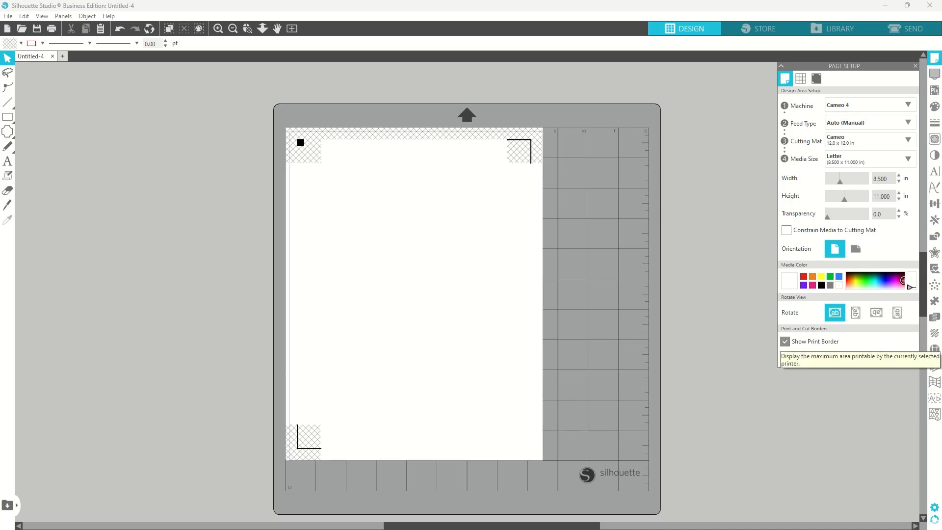
click(785, 357)
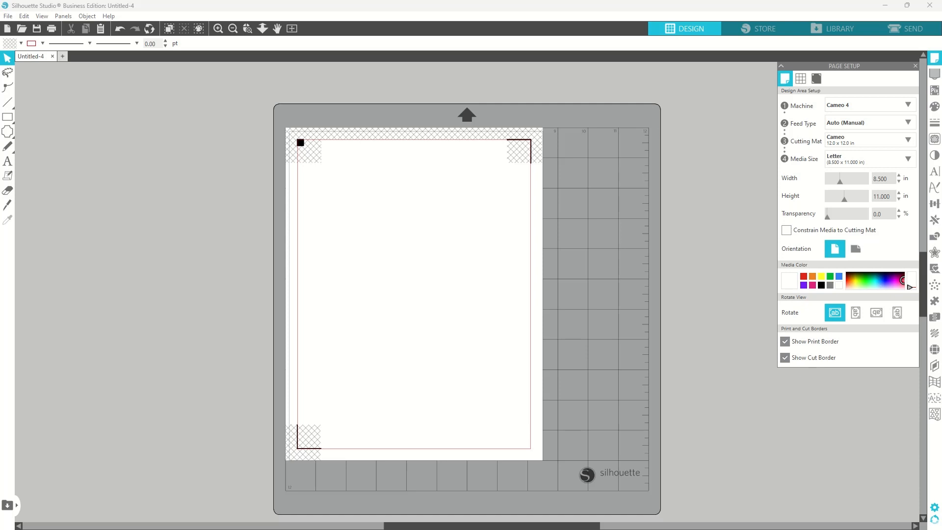
Step: Paste the copied wash-instructions T-shirt design onto the page
right_click(355, 216)
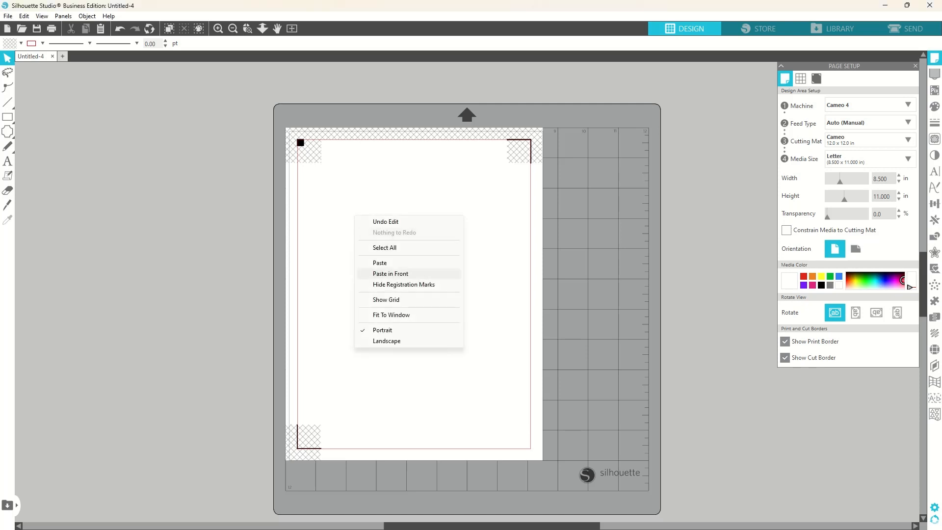
click(379, 262)
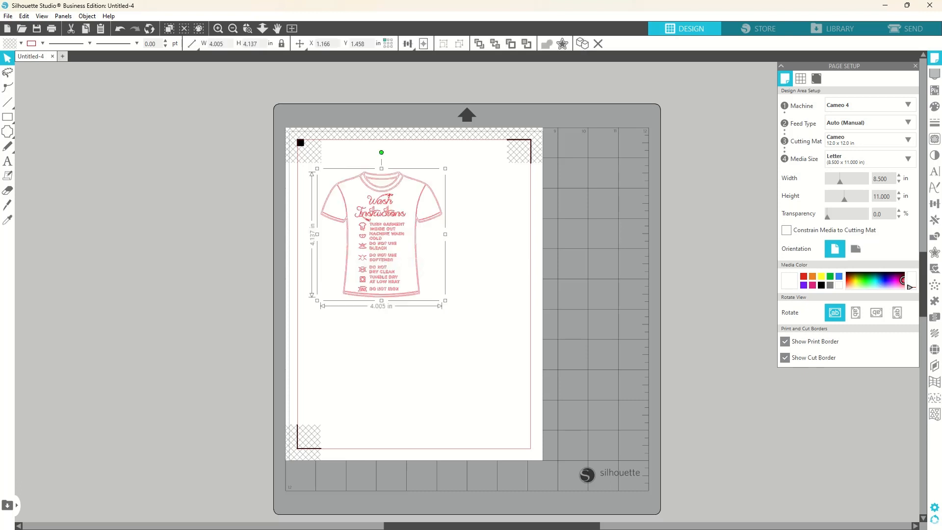
key(Escape)
Step: Fill the wash-instructions T-shirt design with black (000000)
click(381, 235)
click(934, 106)
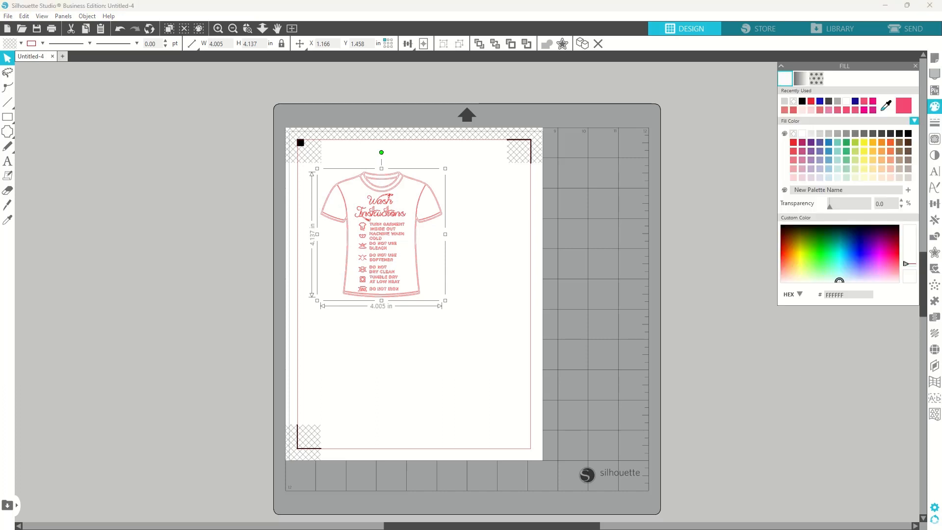
click(908, 134)
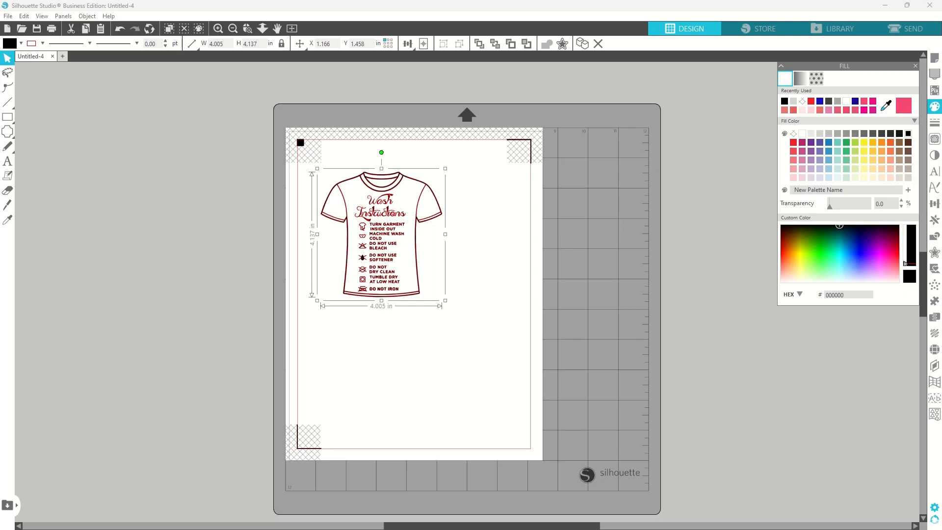
Step: Try red, black and blue as the T-shirt design's line color
click(43, 43)
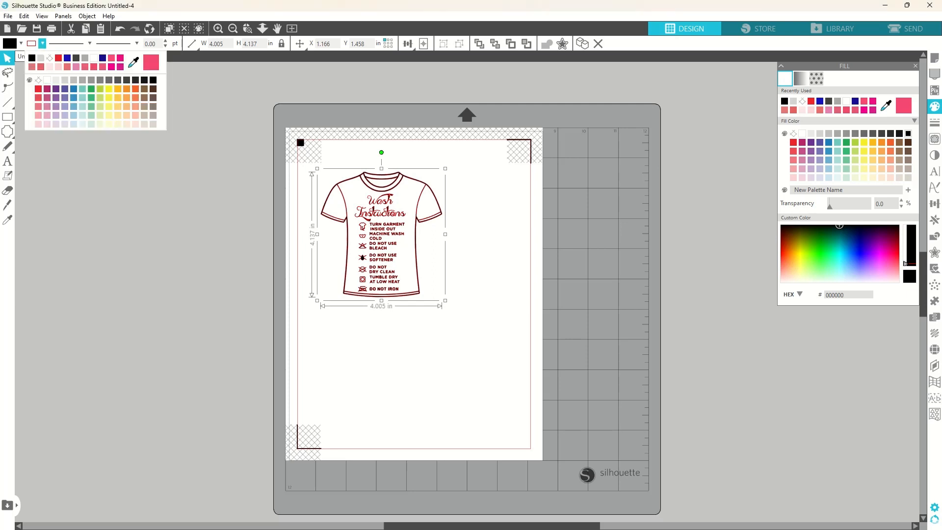
click(38, 89)
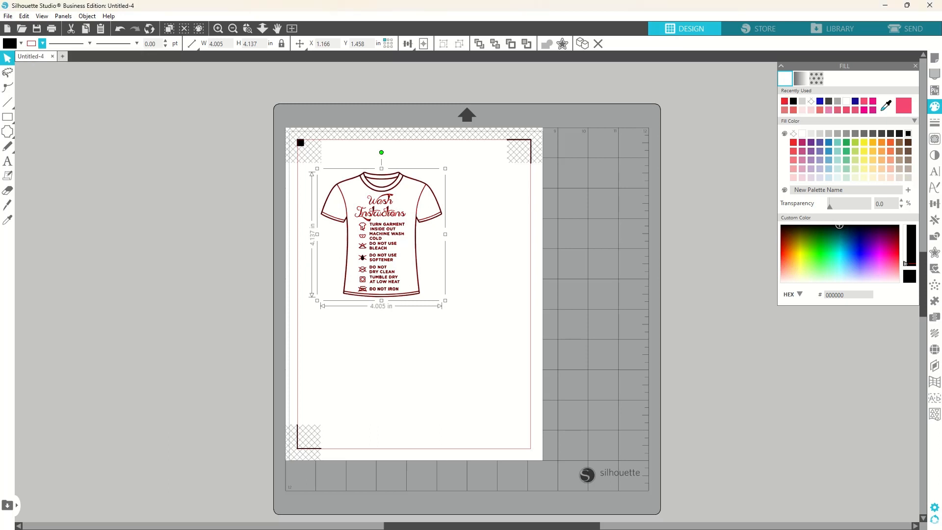
click(42, 43)
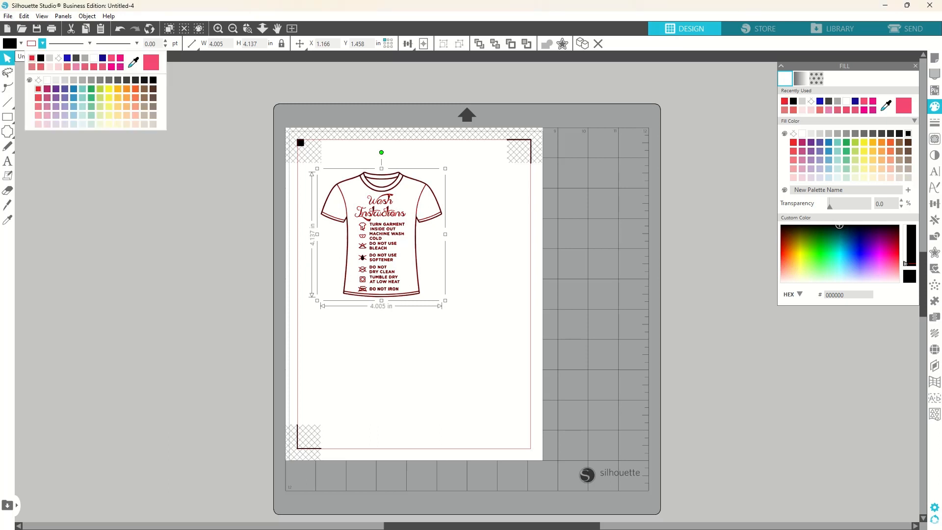
click(41, 58)
click(43, 43)
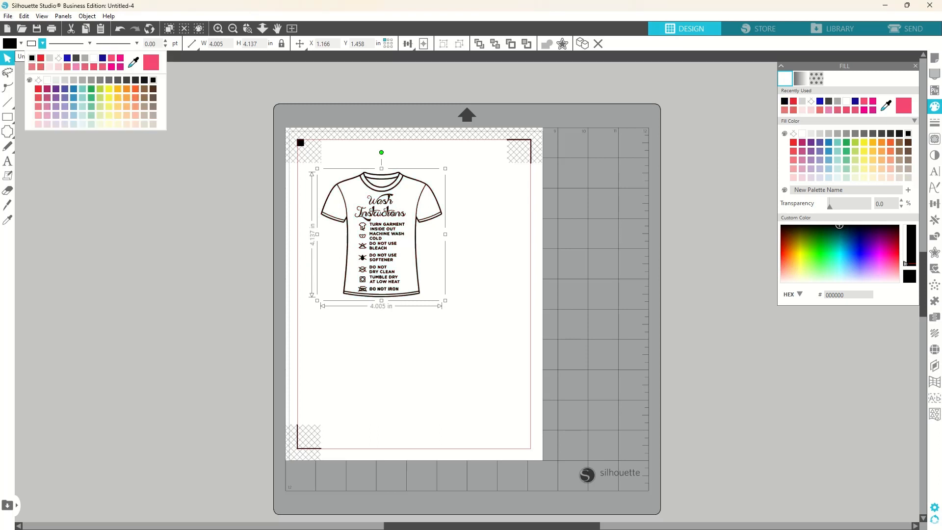
click(73, 89)
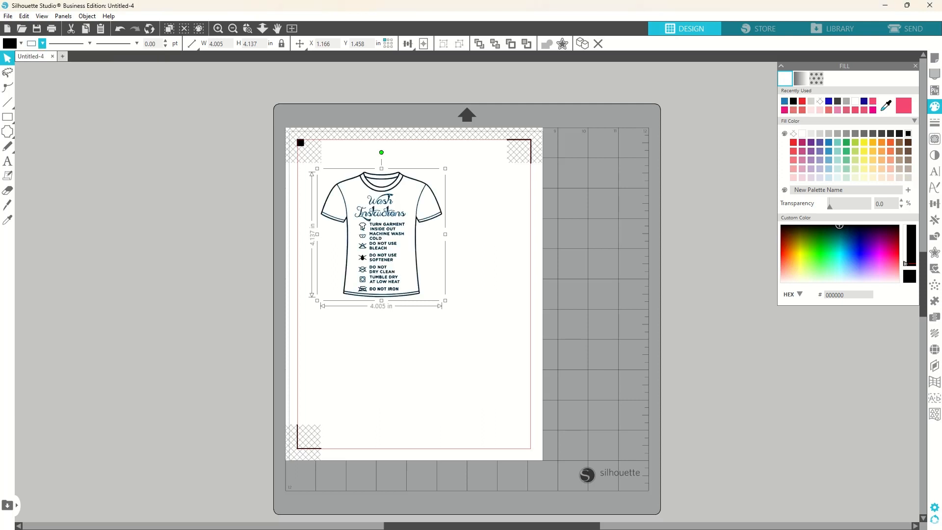
Step: Set the T-shirt design's line color to black
click(43, 43)
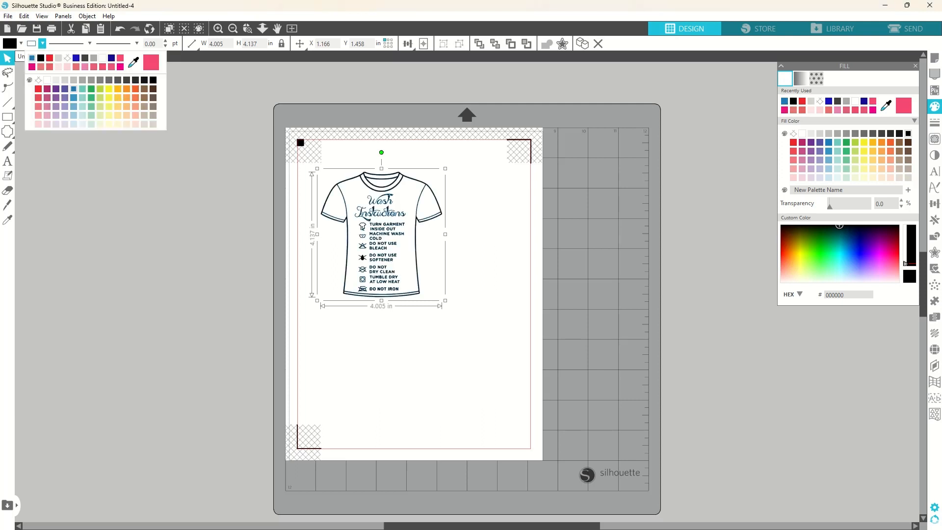
click(153, 80)
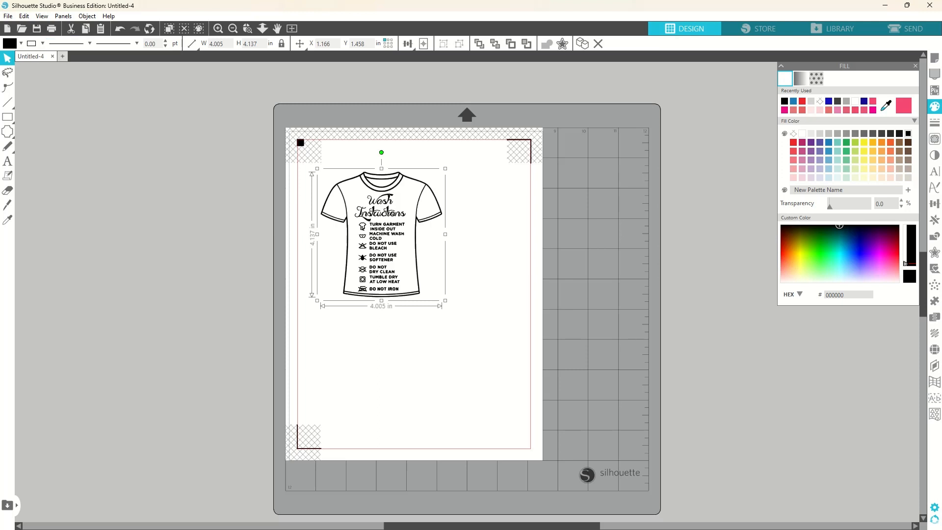
Step: Scale the T-shirt design down to about 2.185 x 2.257 in and place it near the page's upper-left registration mark
drag(445, 300, 389, 241)
drag(362, 219, 392, 212)
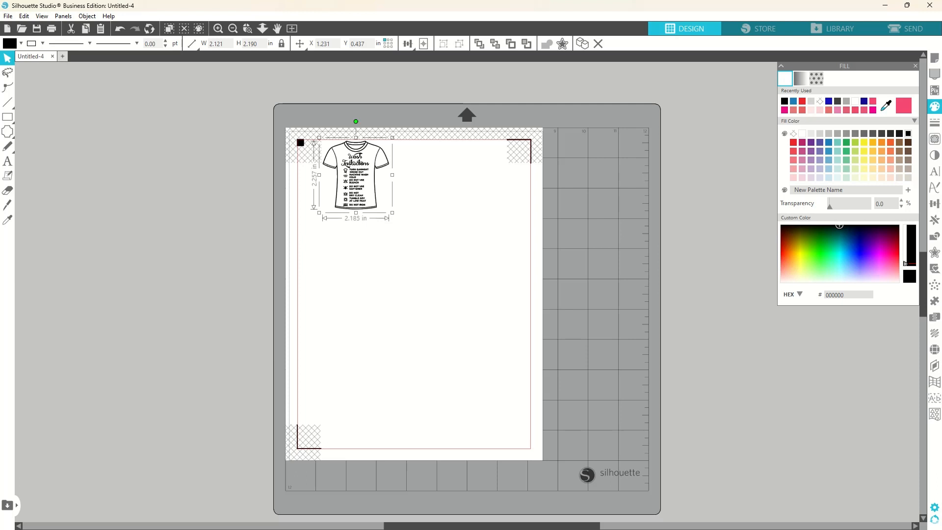
key(Escape)
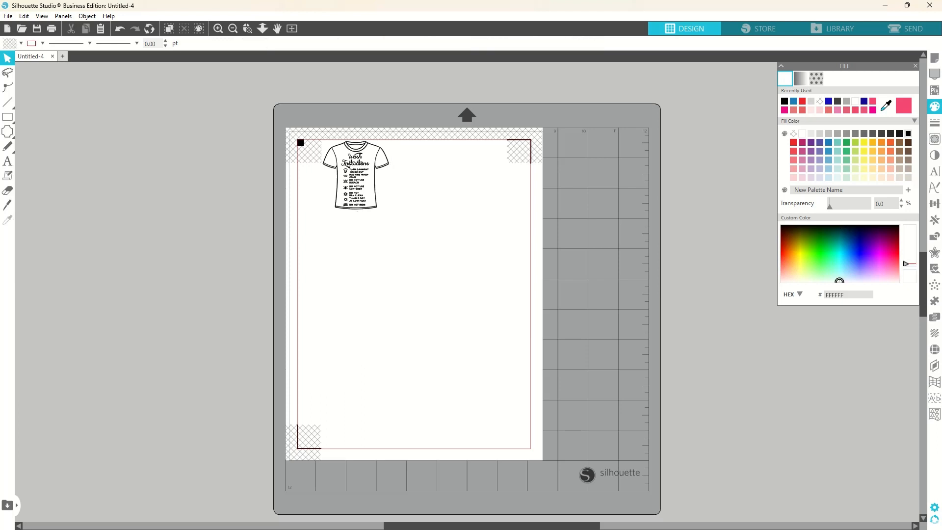
Step: Nudge the T-shirt design down to a Y position of 0.777 in, clear of the upper border
click(356, 175)
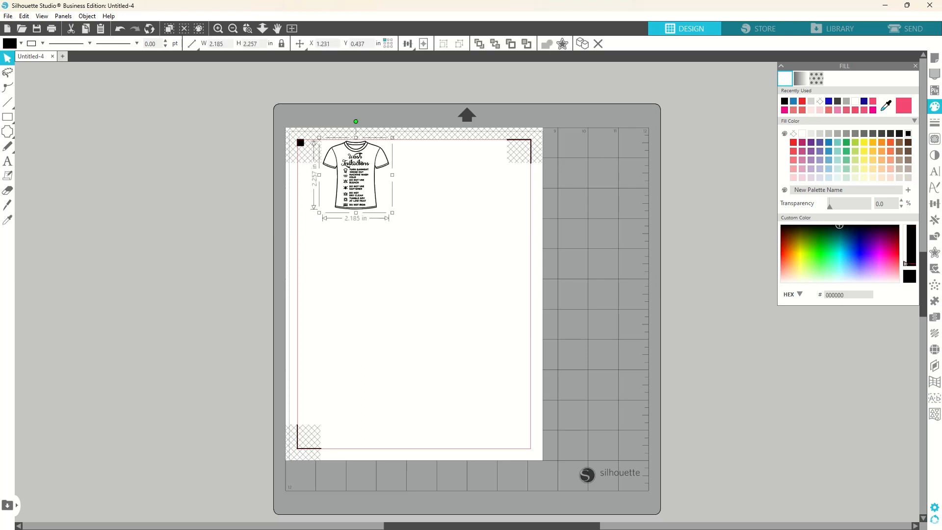
key(Down)
key(Down)
key(Down)
key(Down)
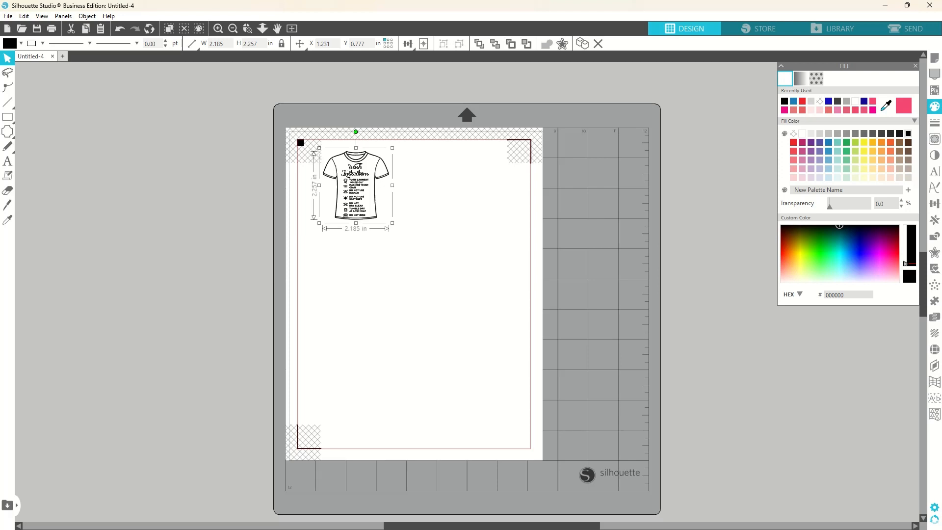
Step: Duplicate the T-shirt design and place the copy to the right of the original
right_click(361, 170)
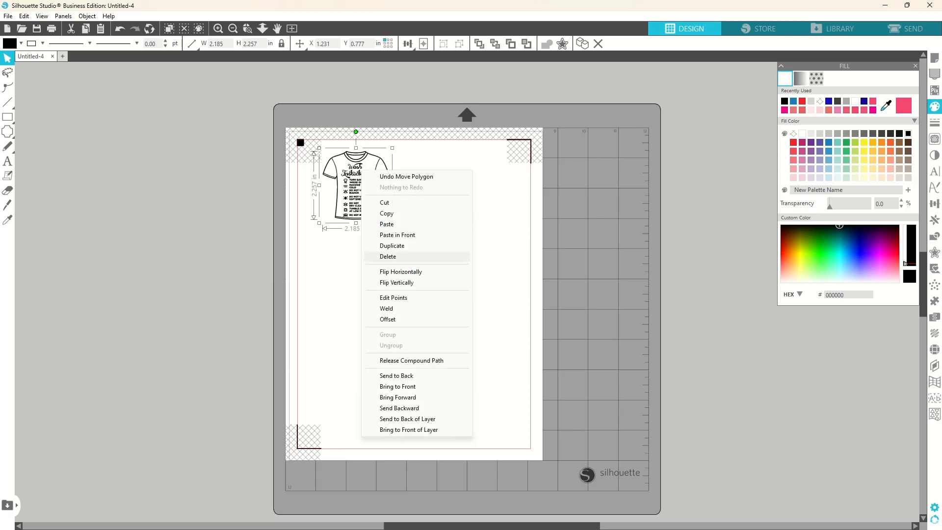
click(390, 246)
drag(365, 190, 442, 201)
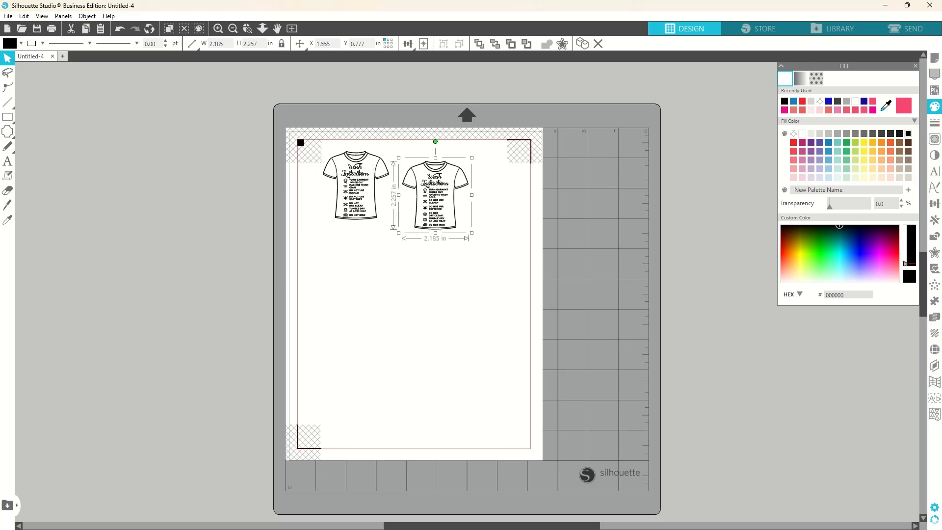
Step: Release the duplicate's compound path and weld its pieces into one solid T-shirt silhouette
right_click(442, 200)
click(492, 390)
right_click(493, 232)
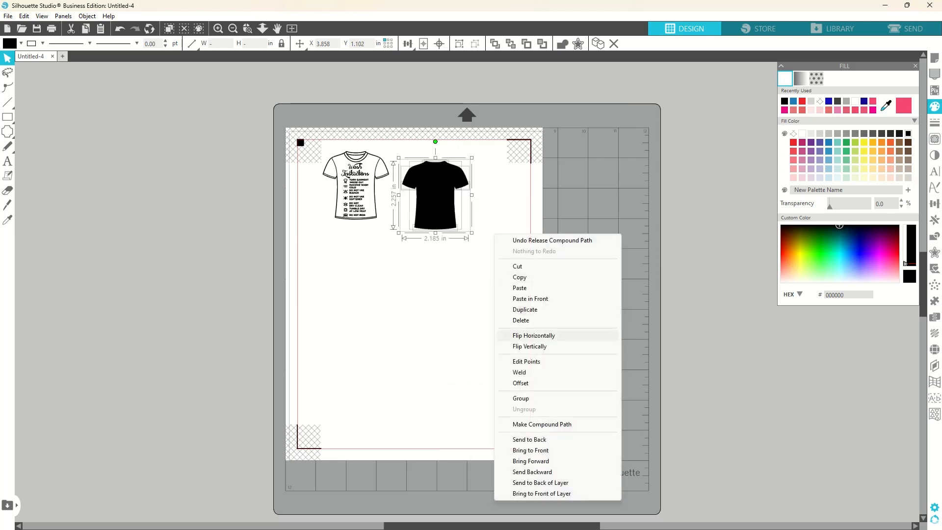
click(513, 372)
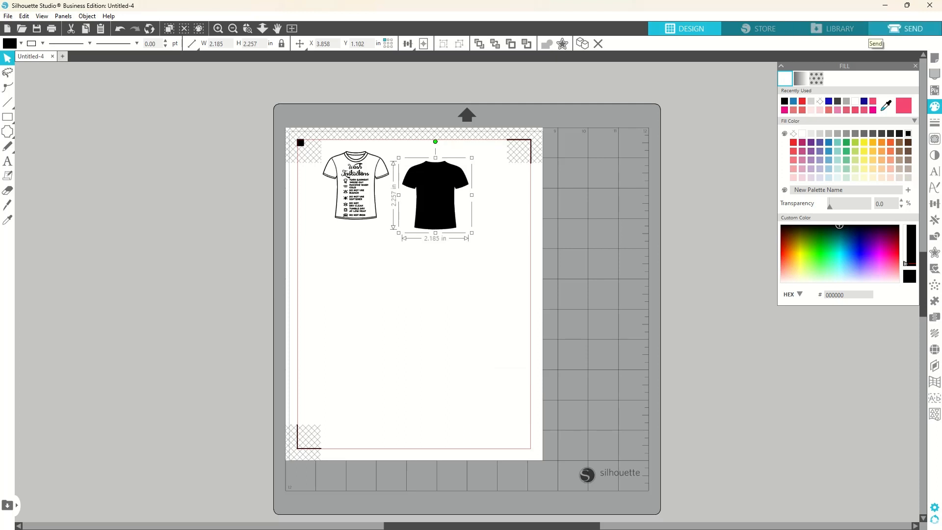
Step: In the send setup, try Cut Edge on the detailed wash-instructions shirt and set it to No Cut
click(883, 29)
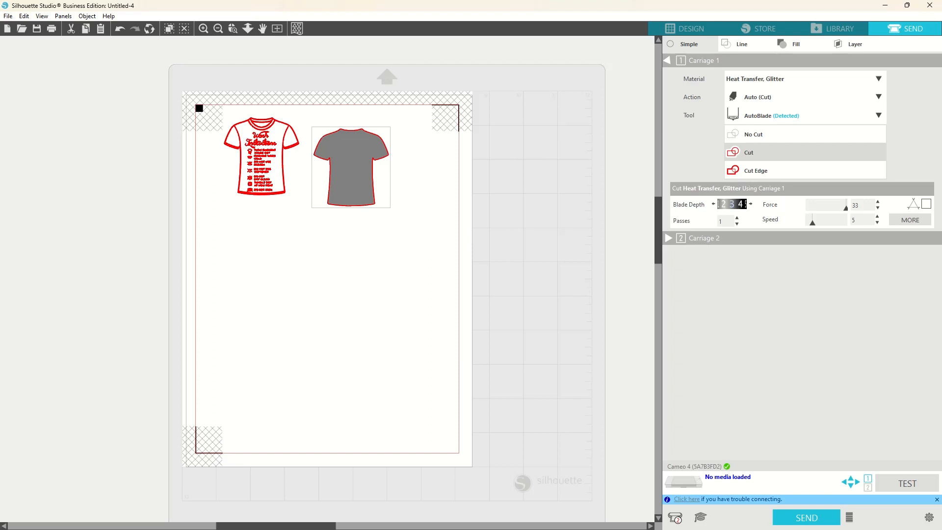
key(Escape)
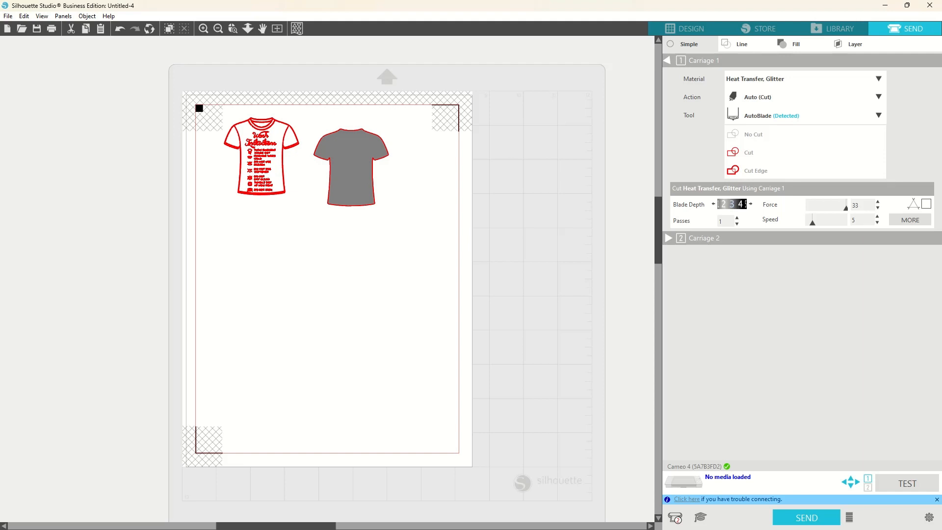
click(261, 157)
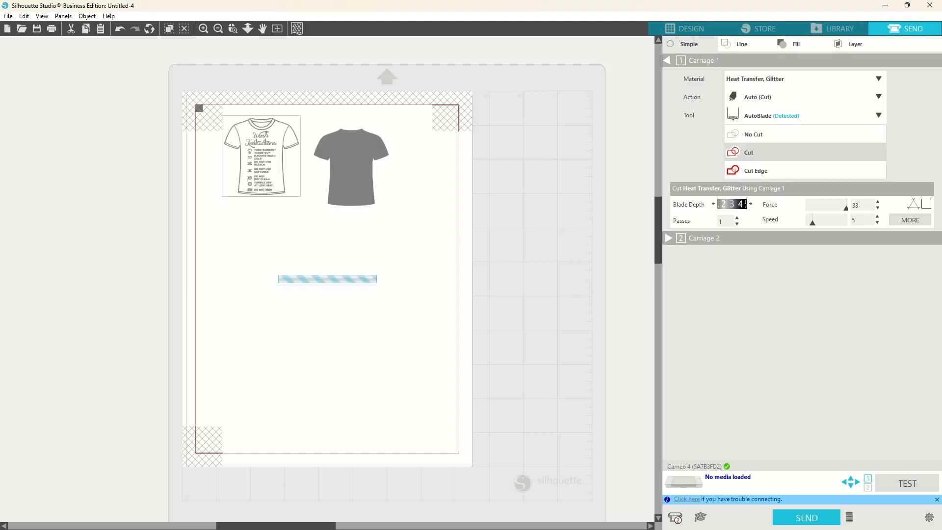
click(755, 171)
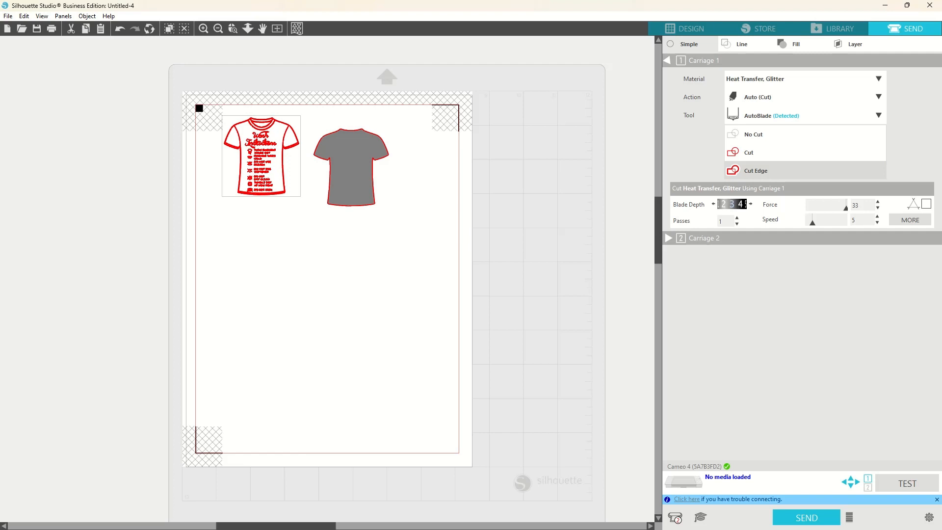
click(756, 135)
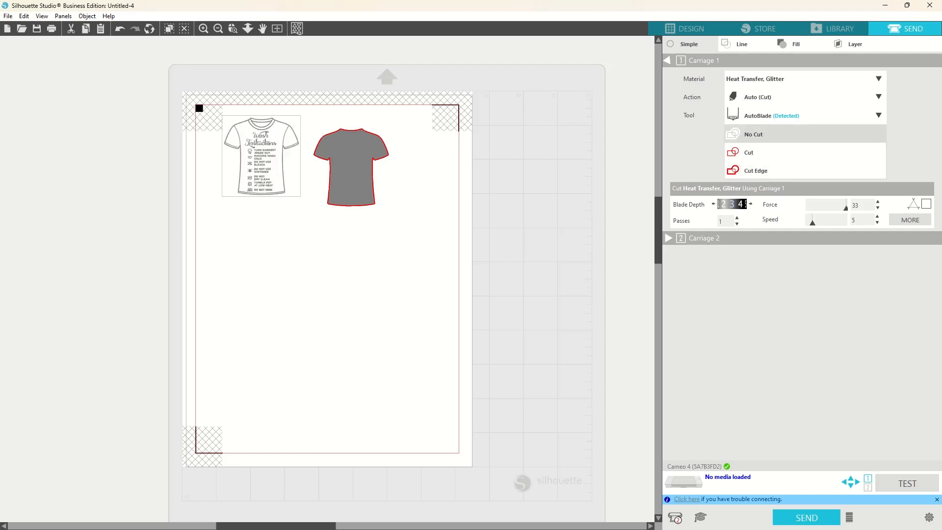
Step: Move the solid T-shirt silhouette over the detailed wash-instructions shirt and nudge it into alignment
click(351, 167)
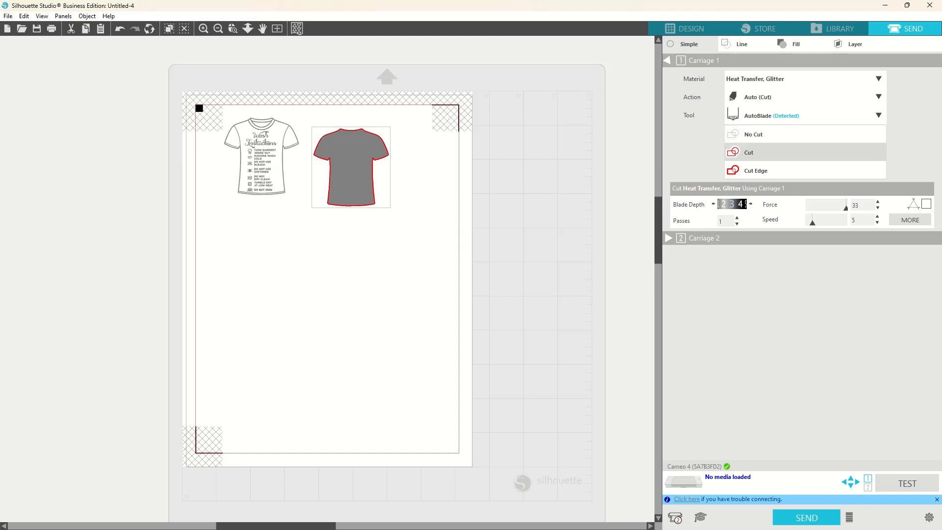
drag(351, 168, 291, 166)
drag(262, 160, 262, 155)
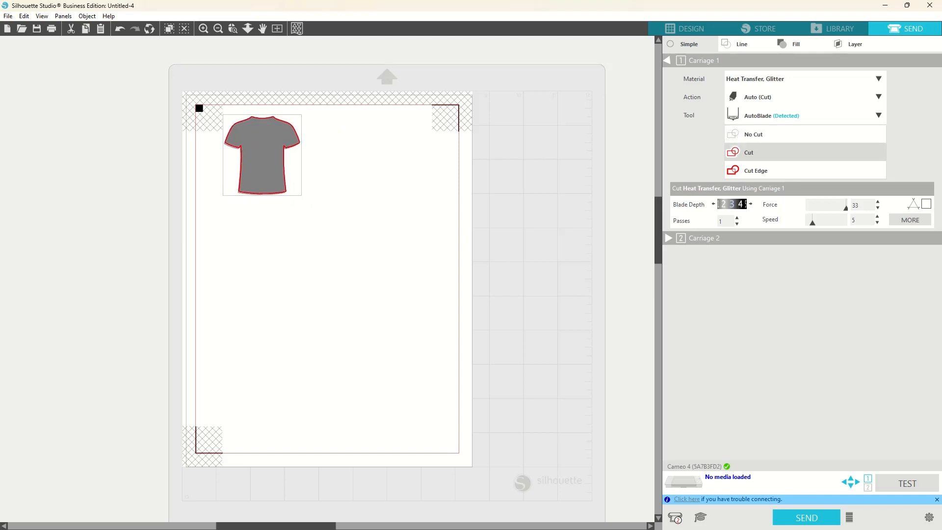
key(Down)
key(Left)
key(Up)
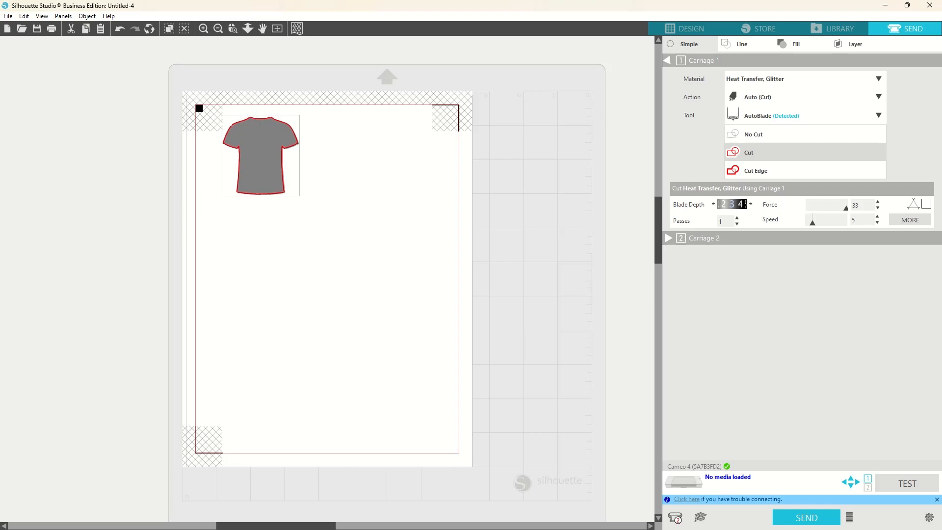
key(Down)
Step: Return to the design view and give the T-shirt silhouette a transparent fill
click(685, 29)
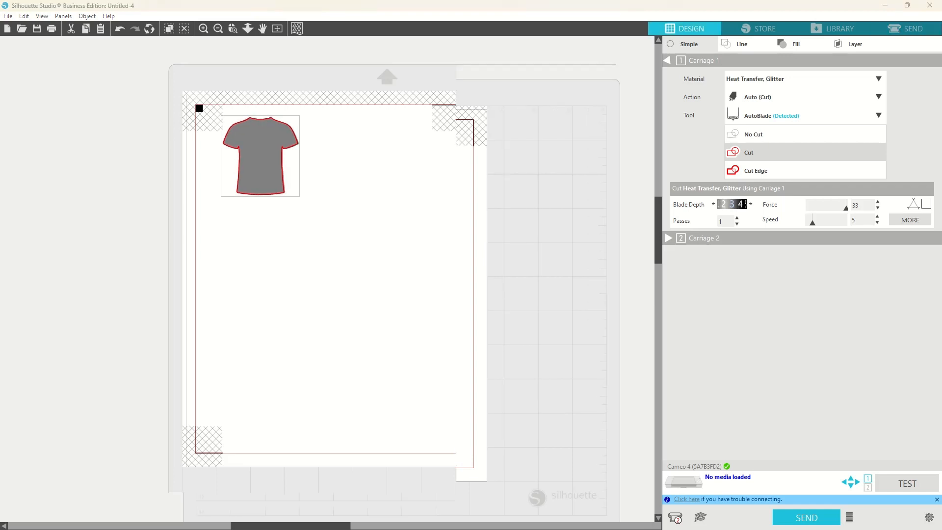
click(21, 43)
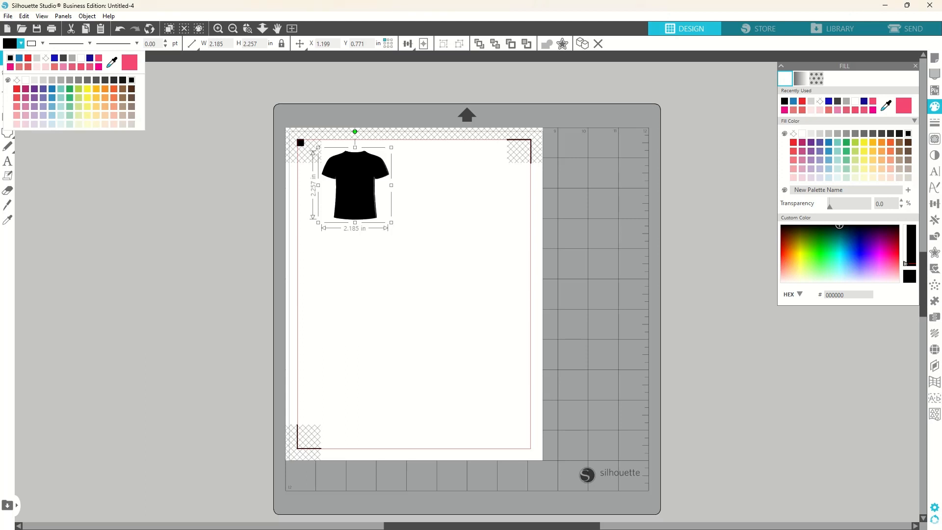
click(17, 80)
Step: Center the silhouette and the wash-instructions shirt on each other, and check the cut lines in the send setup
key(ctrl+a)
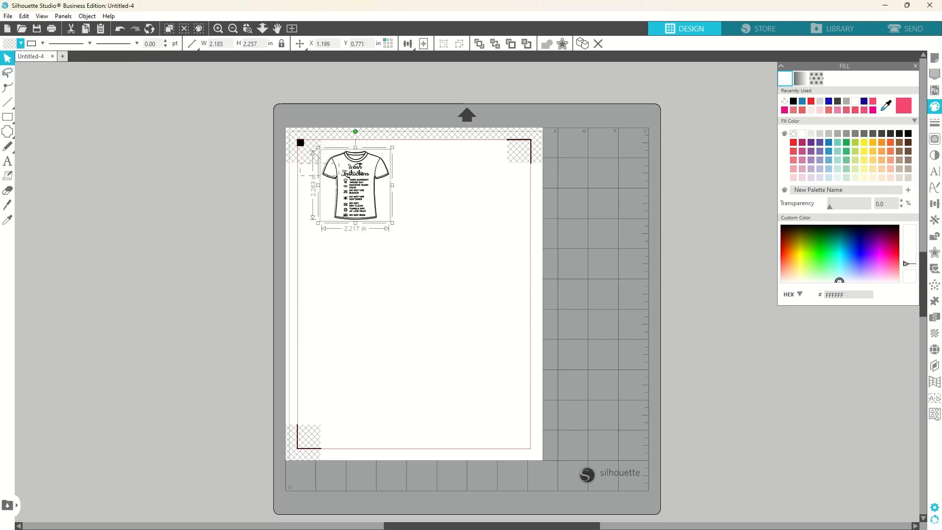
click(439, 44)
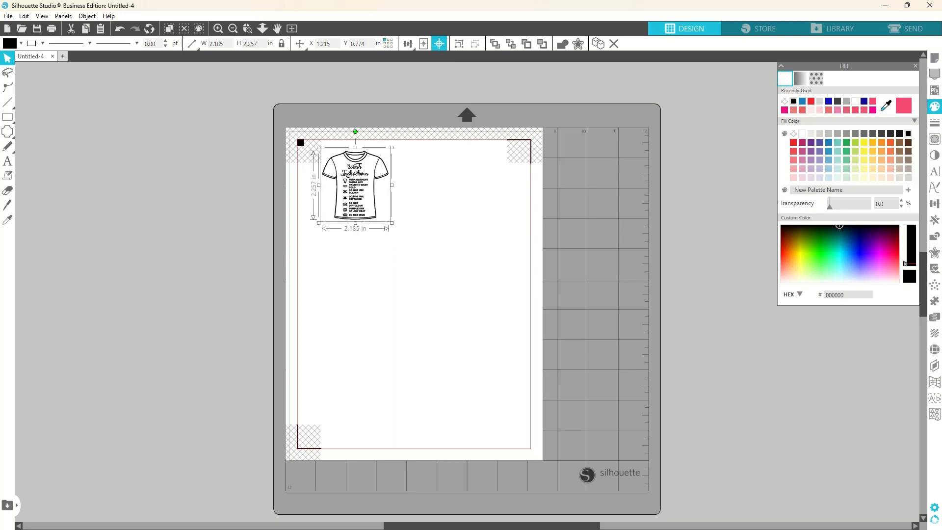
click(905, 28)
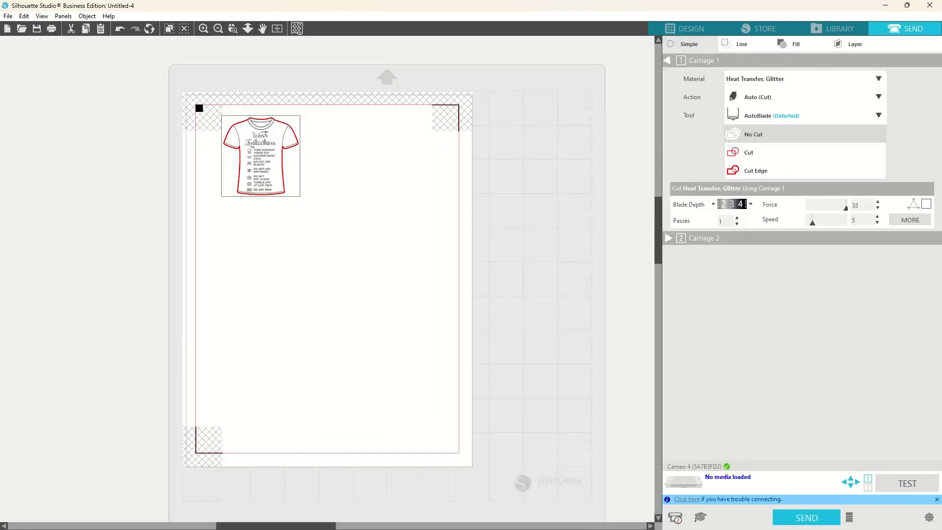
click(685, 29)
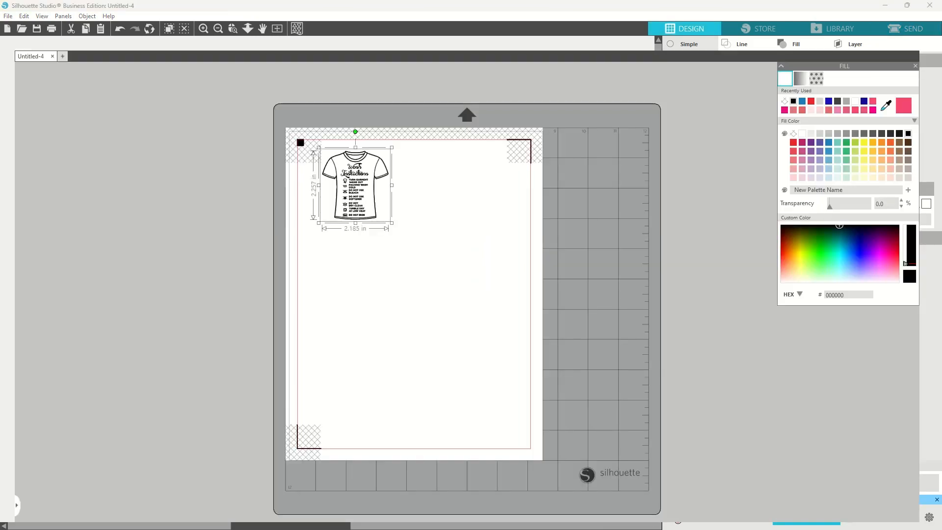
Step: Group the silhouette with the wash-instructions shirt and move the group up to about X 1.231 in, Y 0.547 in
right_click(418, 197)
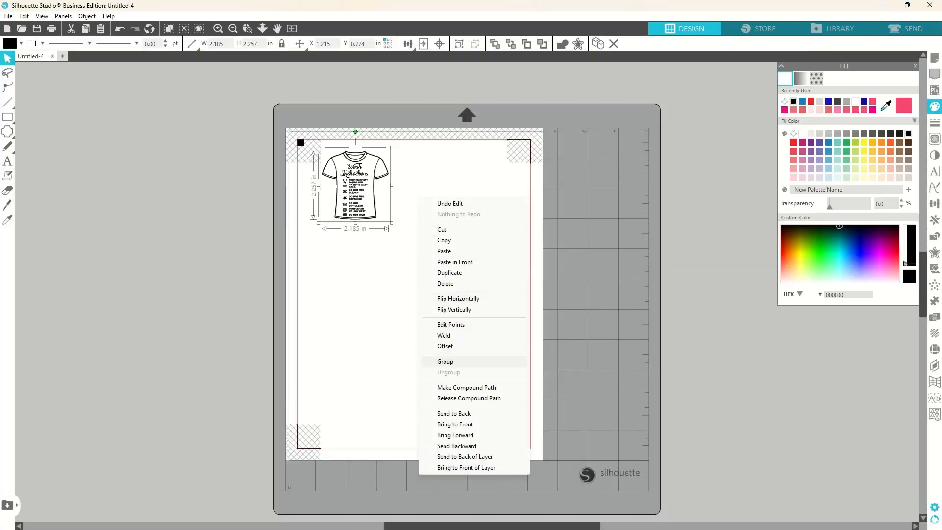
click(457, 362)
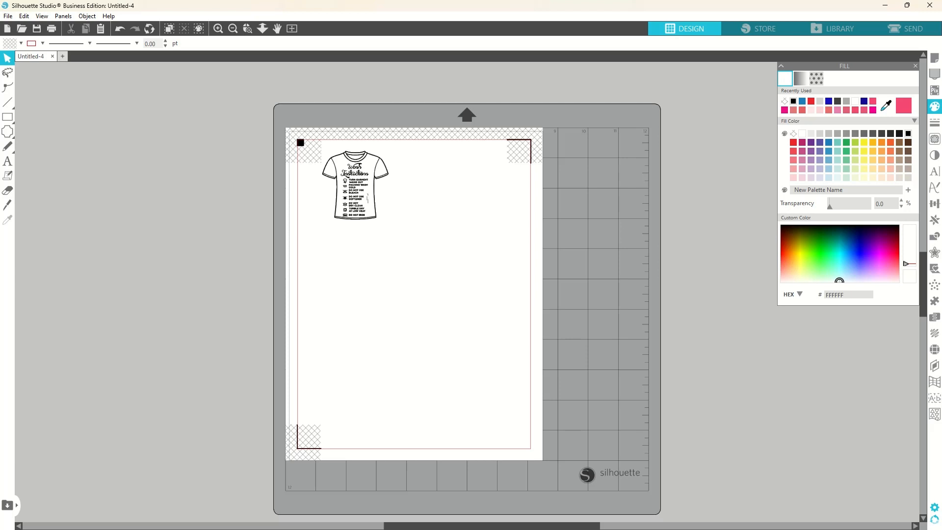
drag(355, 185, 356, 178)
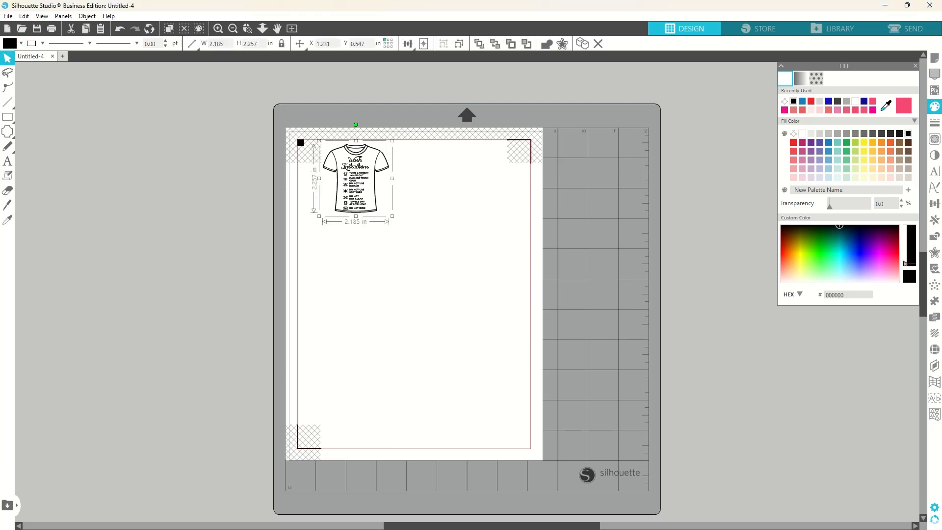
Step: Try the Fill Page replicate option on the grouped shirt and undo it
click(934, 220)
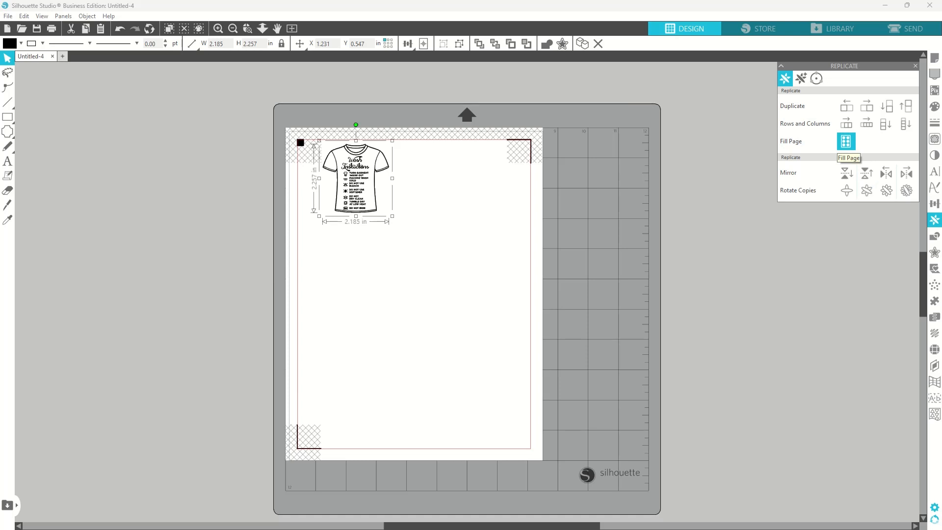
click(845, 141)
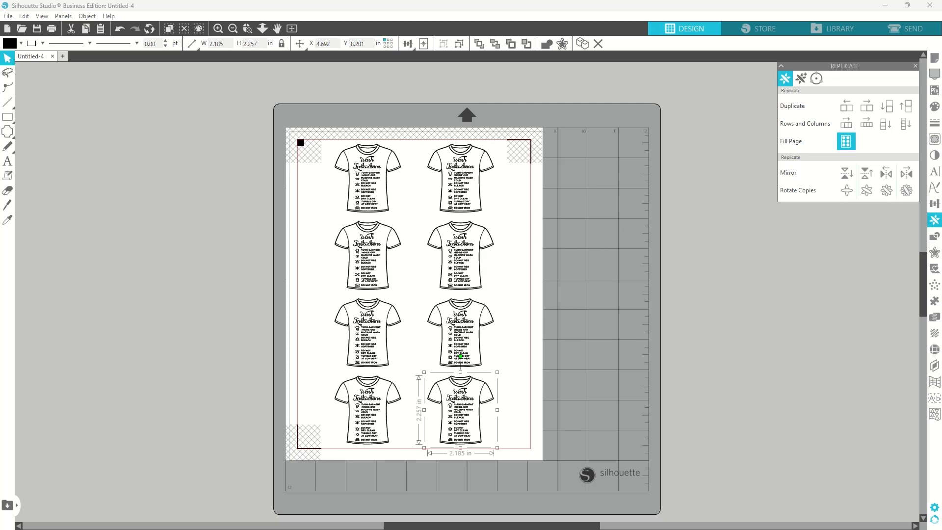
click(120, 29)
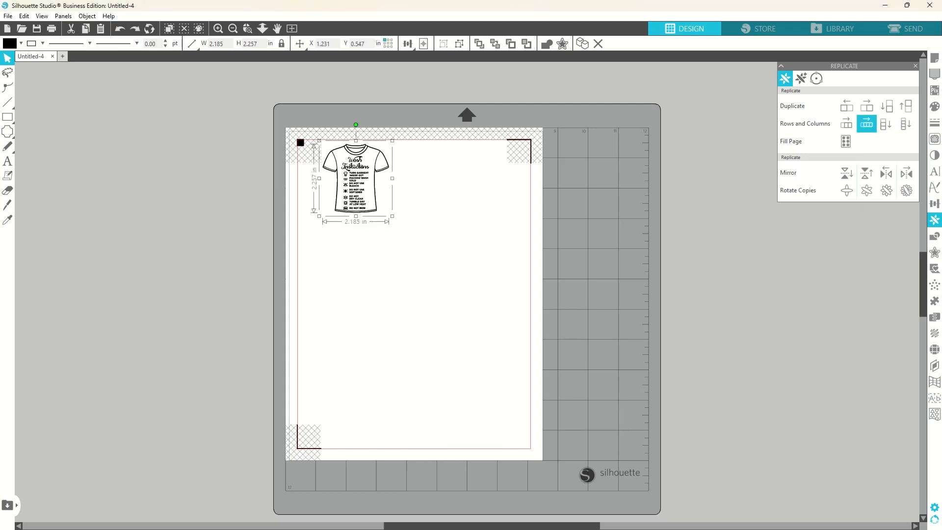
Step: Replicate the grouped shirt into a row of three and rotate the rightmost copy to 180°
click(846, 125)
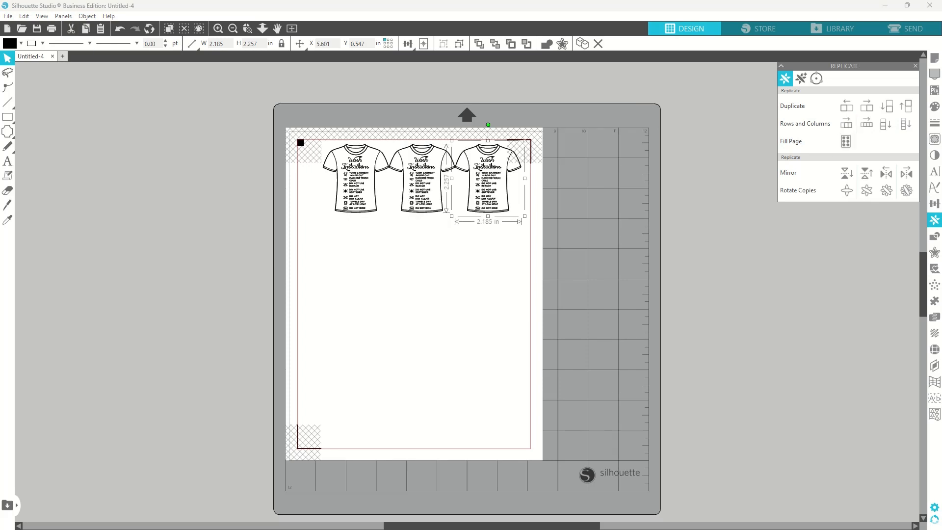
click(87, 15)
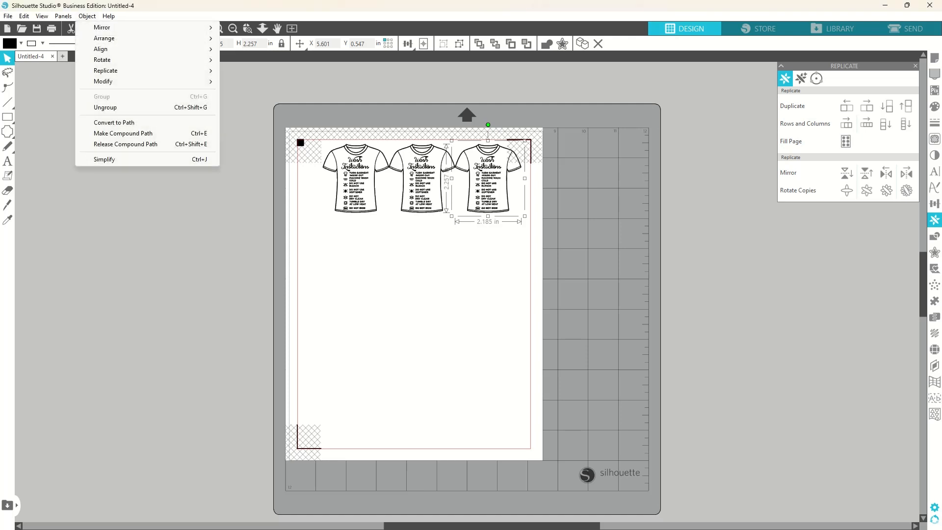
mouse_move(102, 59)
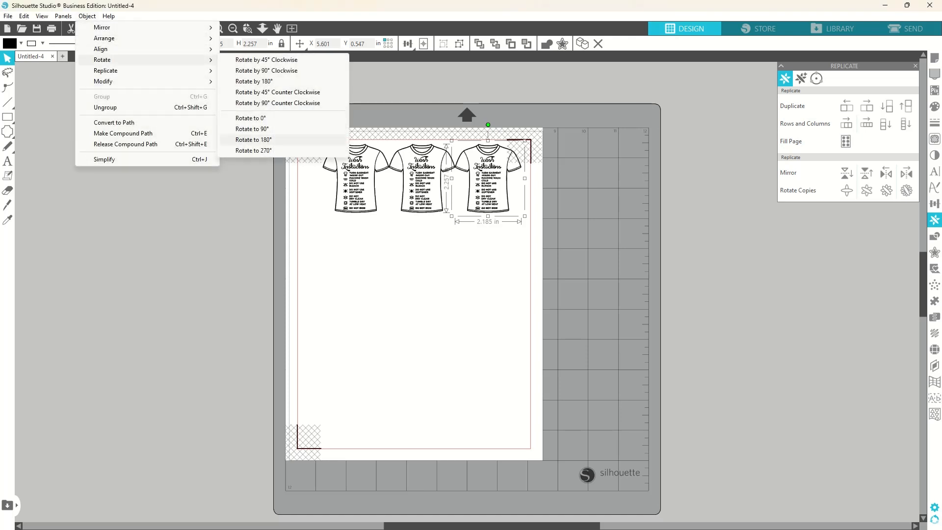
click(253, 139)
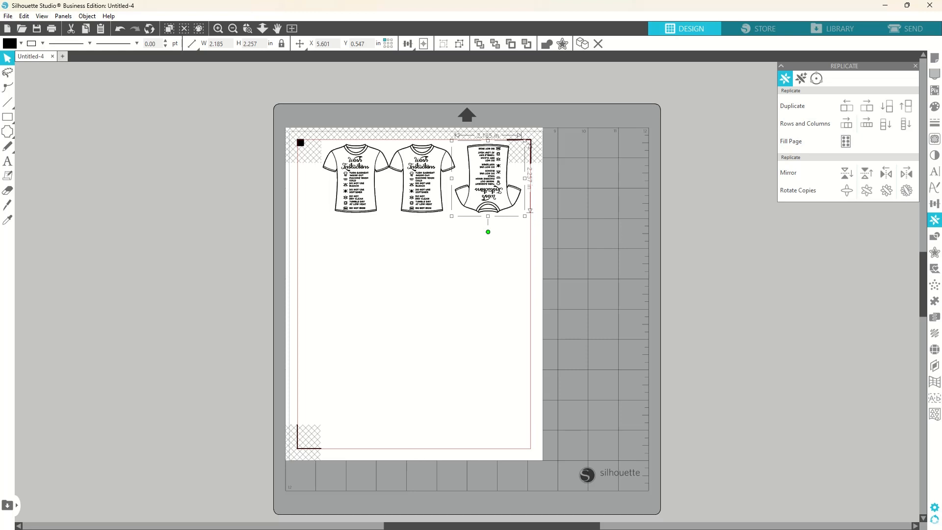
Step: Nudge the upside-down rightmost shirt toward the middle one, to an X position of 5.406 in
key(Left)
key(Left)
key(Left)
key(Left)
key(Left)
key(Left)
key(Left)
key(Left)
key(Left)
key(Left)
key(Left)
key(Left)
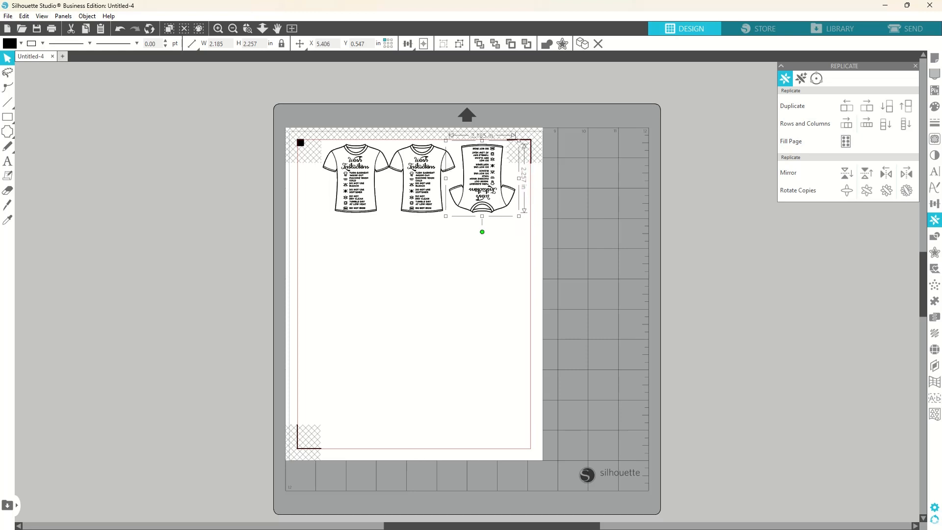
Step: Rotate the leftmost shirt in the row to 180° and deselect it
click(355, 178)
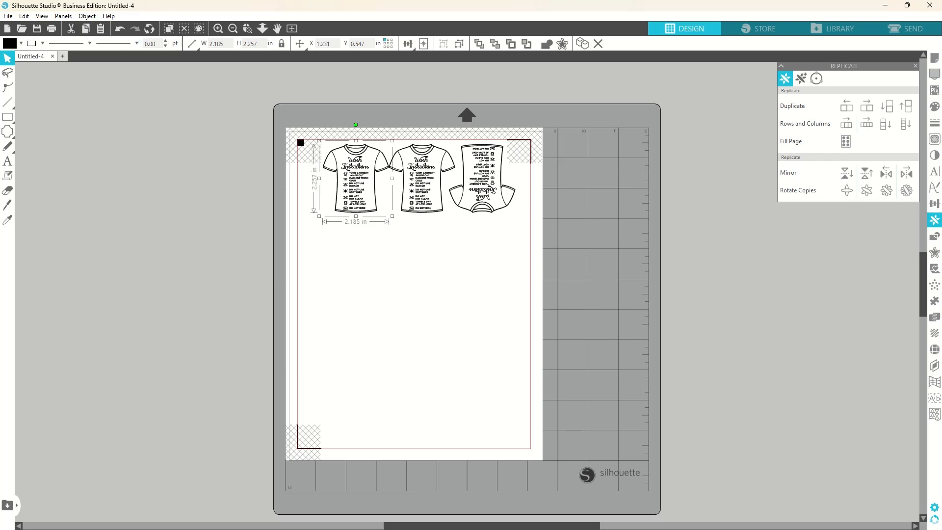
click(87, 16)
mouse_move(103, 60)
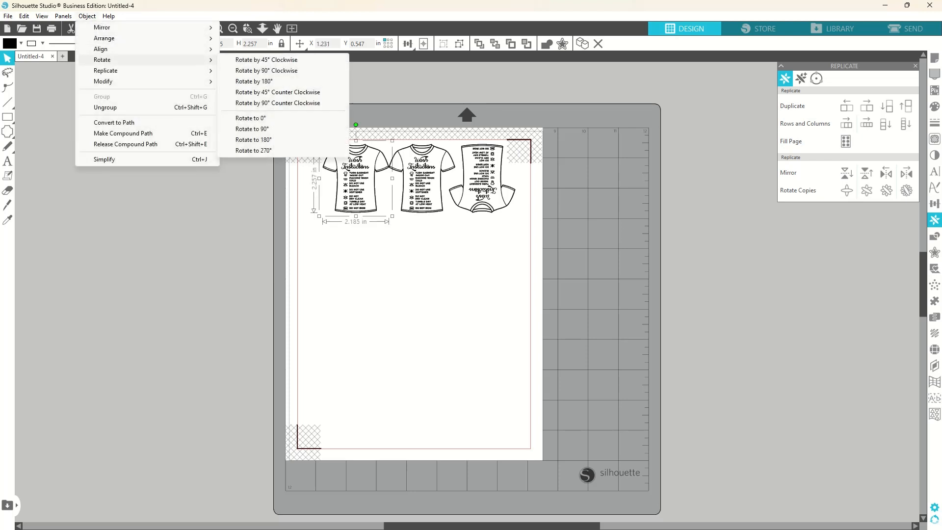
click(253, 139)
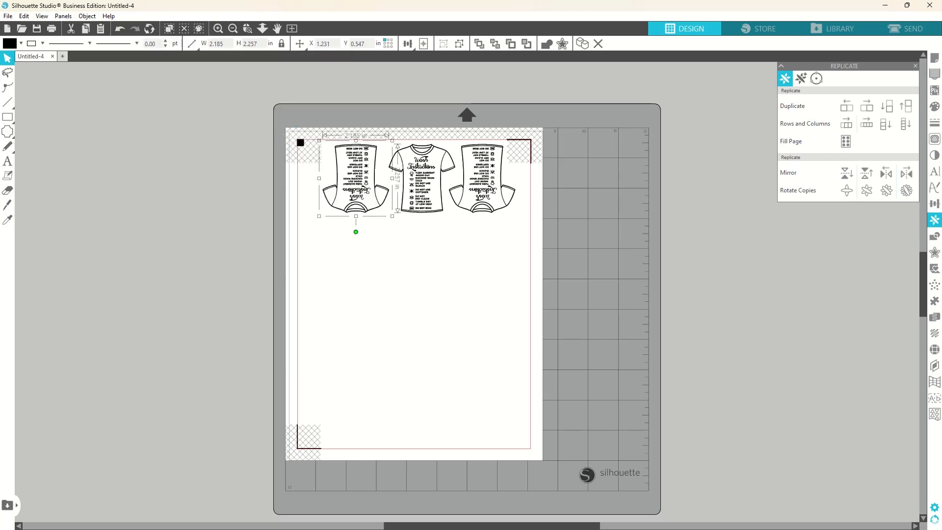
key(Escape)
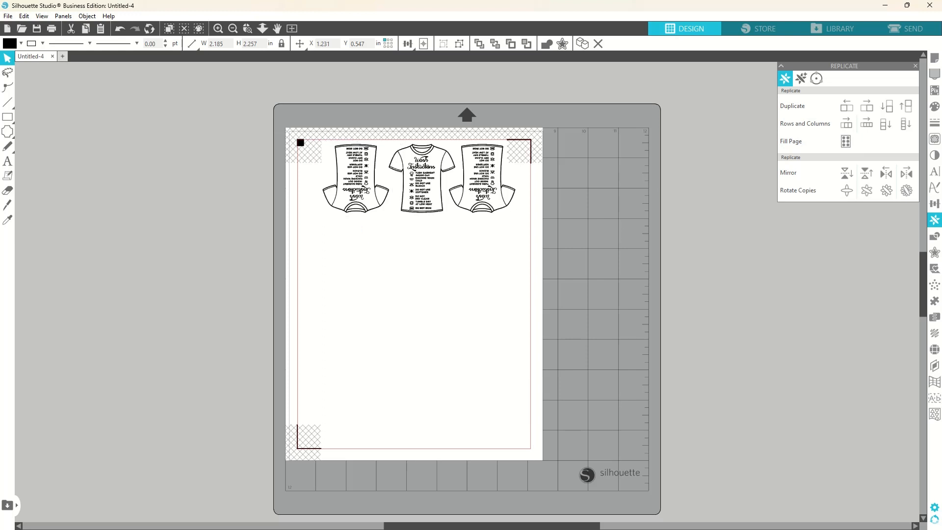
Step: Move both upside-down outer shirts inward so they nest closely against the upright middle shirt
drag(355, 179, 368, 179)
key(Escape)
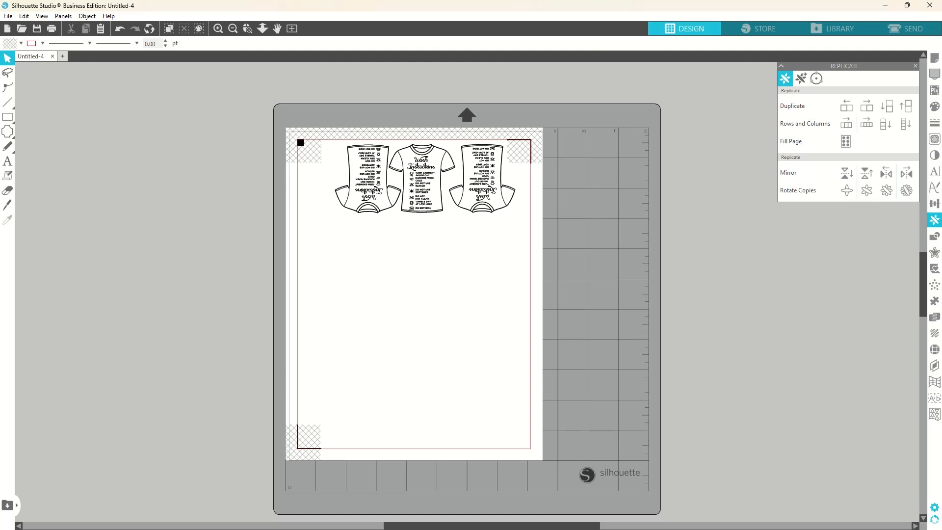
drag(483, 179, 477, 179)
key(Escape)
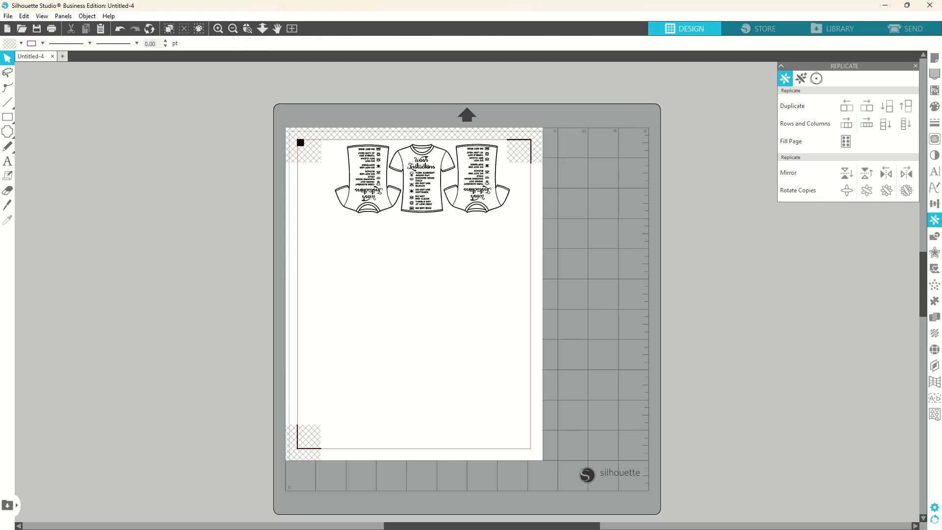
Step: Move the whole row of three shirts toward the page's left edge, to about X 0.858 in, Y 0.580 in
drag(325, 135, 514, 228)
drag(422, 179, 398, 180)
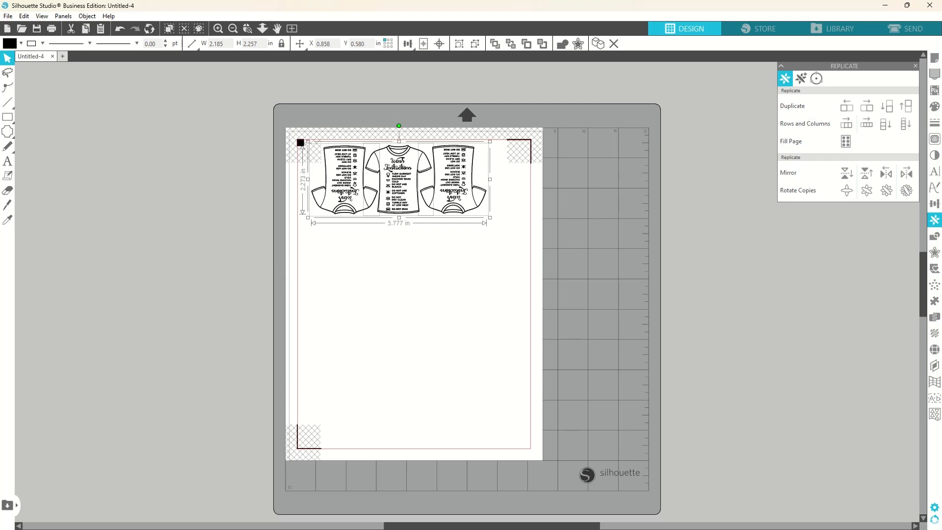
key(Escape)
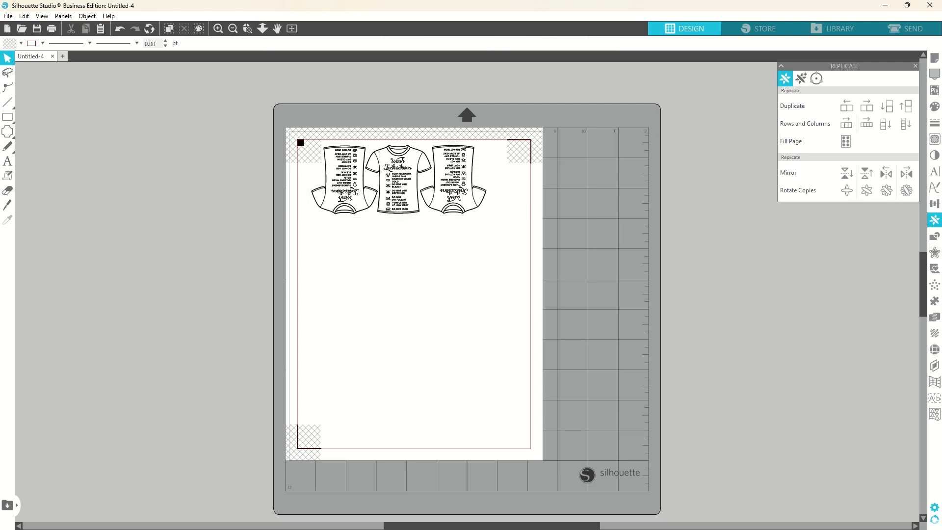
Step: Replicate the row of three shirts once below and shift the new row to about X 0.469 in, Y 2.885 in
drag(311, 136, 483, 220)
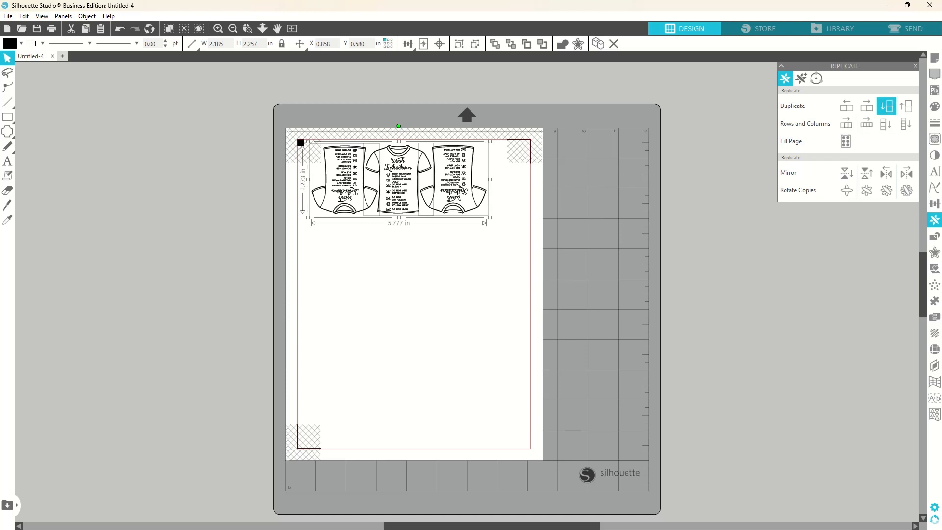
click(885, 124)
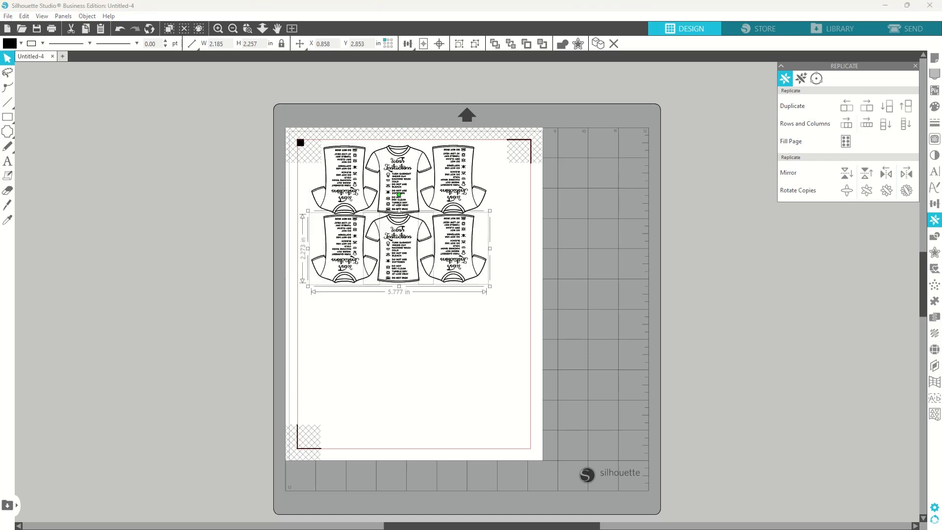
drag(399, 195, 387, 195)
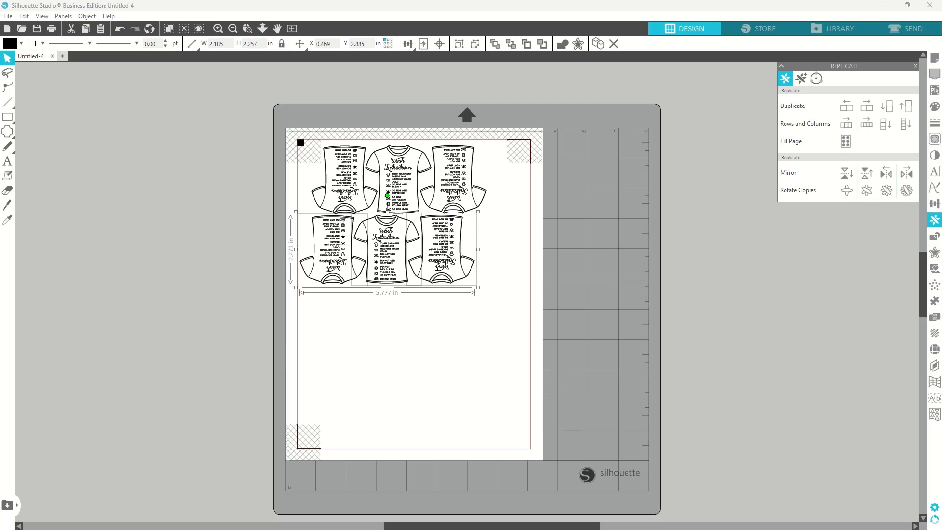
key(Escape)
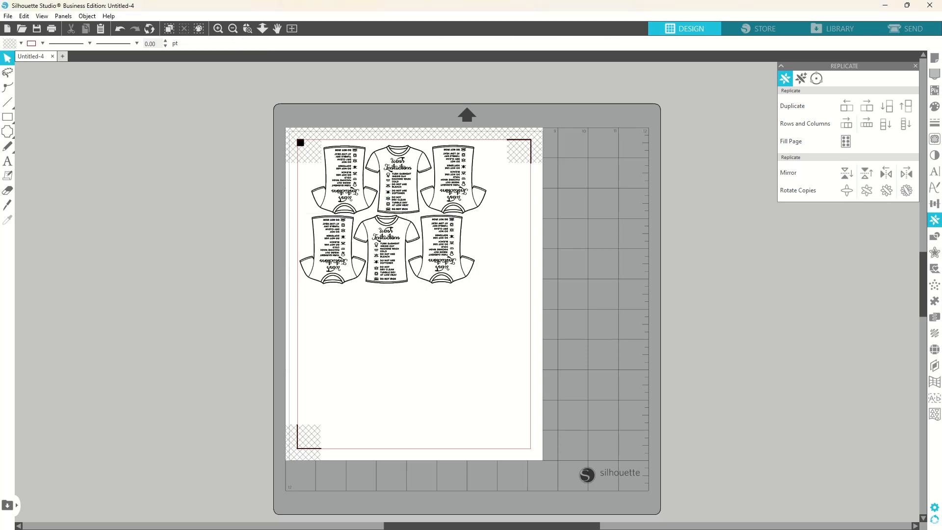
Step: Duplicate the second row's upright shirt and move the copy to the row's right end, at about X 5.860 in, Y 2.885 in
click(387, 249)
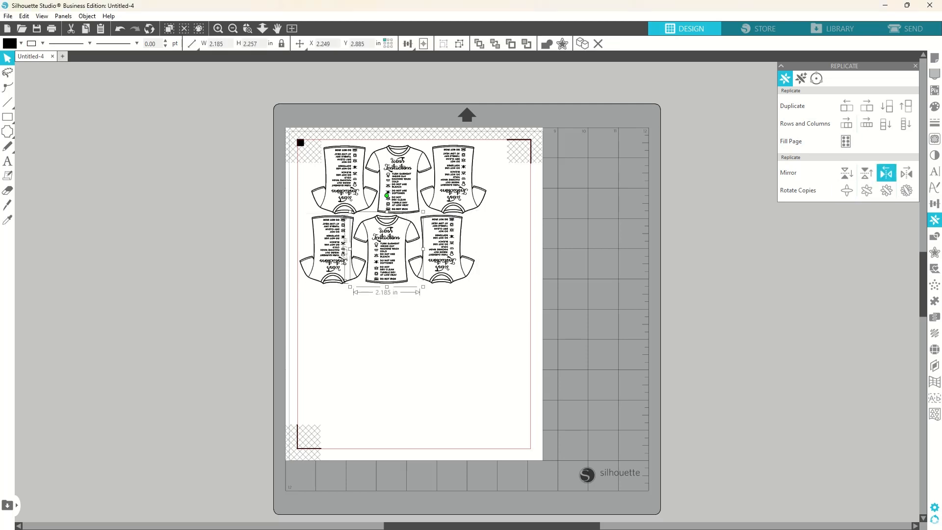
click(866, 106)
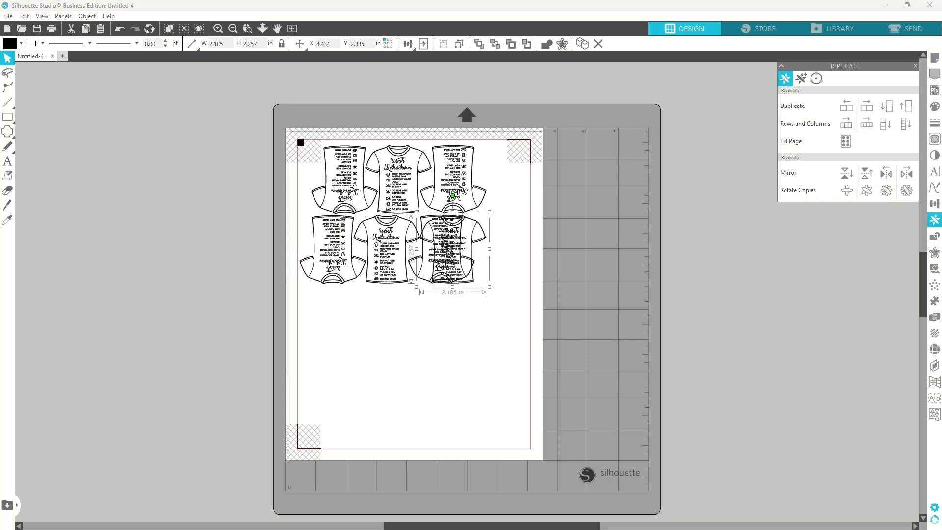
key(Right)
key(Right)
key(Right)
key(Right)
key(Right)
key(Right)
key(Right)
key(Right)
key(Right)
key(Right)
key(Right)
key(Right)
key(Right)
key(Right)
key(Right)
key(Right)
key(Right)
key(Right)
key(Right)
key(Right)
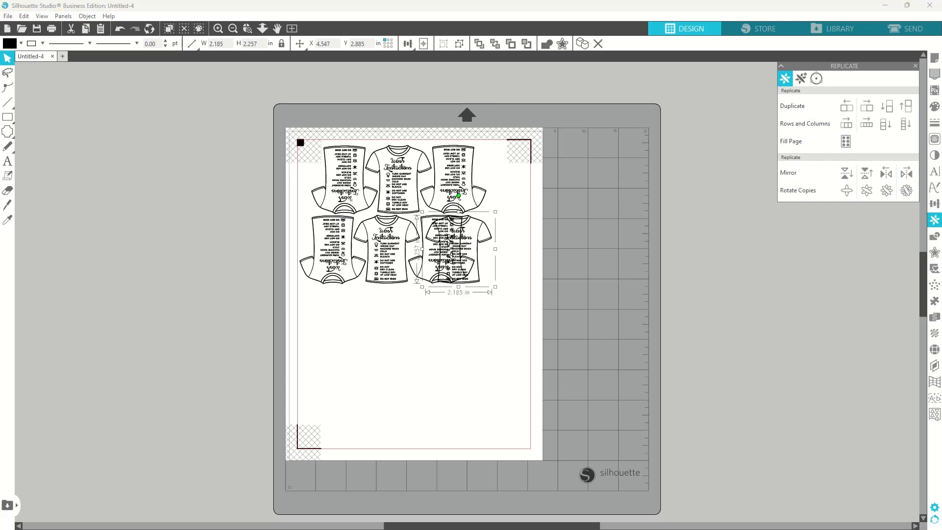
key(Right)
key(Right)
key(Right)
key(Right)
key(Right)
key(Right)
key(Right)
key(Right)
key(Right)
key(Right)
key(Right)
key(Right)
key(Right)
key(Right)
key(Right)
key(Right)
key(Right)
key(Right)
key(Right)
key(Right)
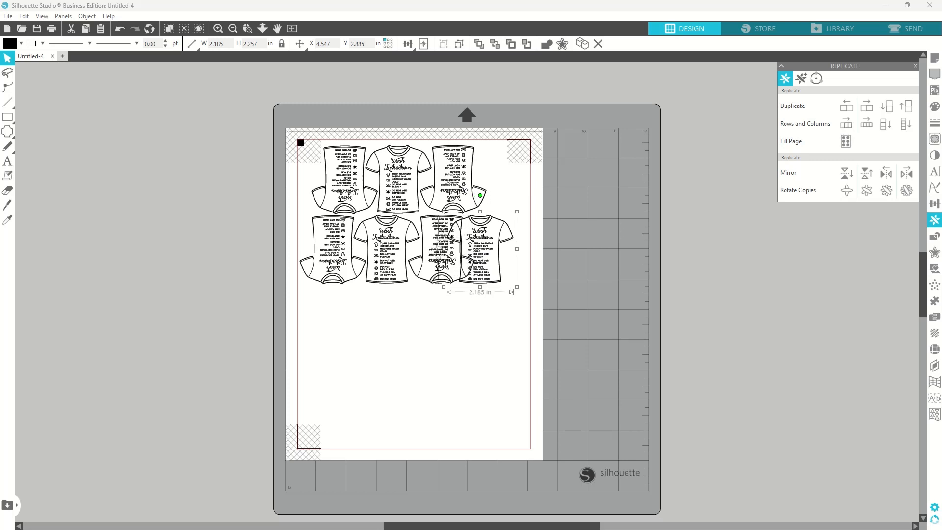
key(Right)
key(Right)
key(Right)
key(Right)
key(Right)
key(Right)
key(Right)
key(Right)
key(Right)
key(Right)
key(Right)
key(Right)
key(Right)
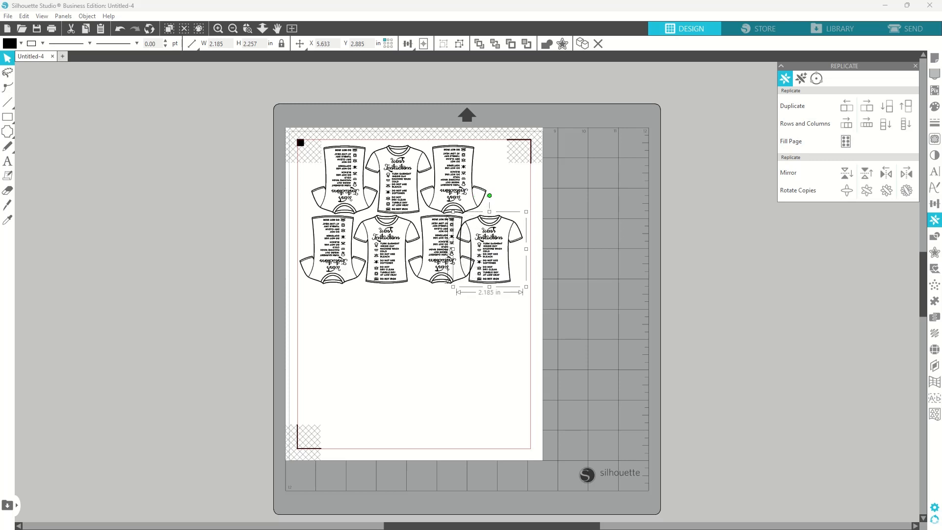
key(Right)
key(Right)
key(Right)
key(Right)
key(Right)
key(Right)
key(Right)
key(Right)
key(Right)
key(Right)
key(Right)
key(Right)
key(Right)
key(Right)
key(Right)
key(Right)
key(Right)
key(Right)
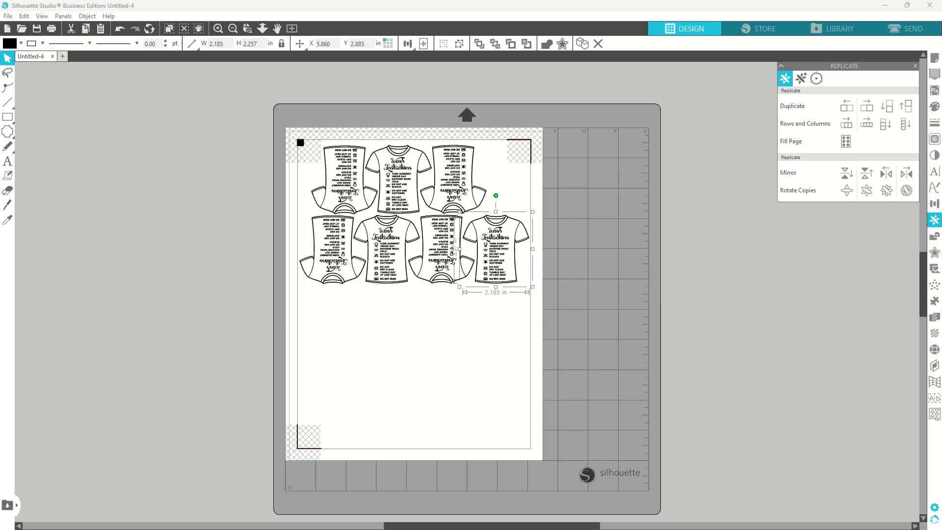
Step: Replicate the four-shirt row twice below and lower the bottom row to about Y 7.496 in
drag(260, 237, 510, 322)
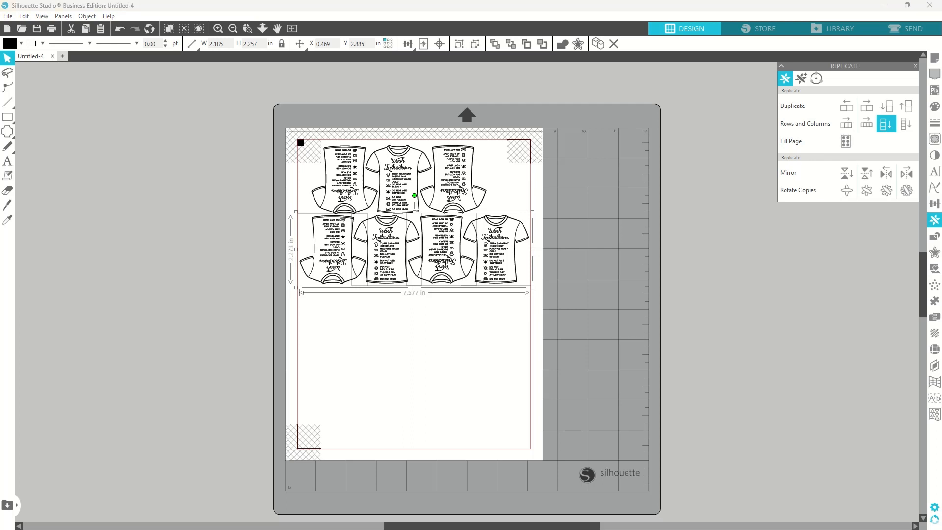
double_click(886, 124)
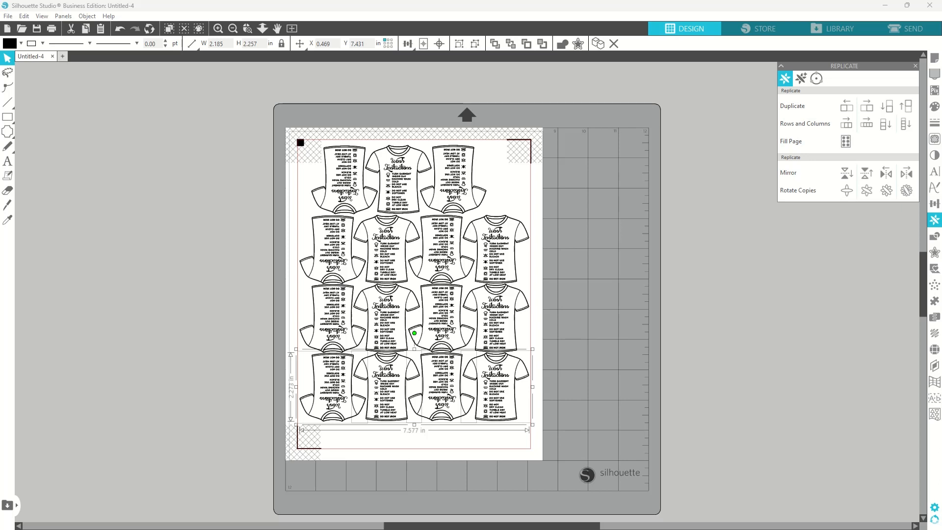
drag(284, 391, 534, 406)
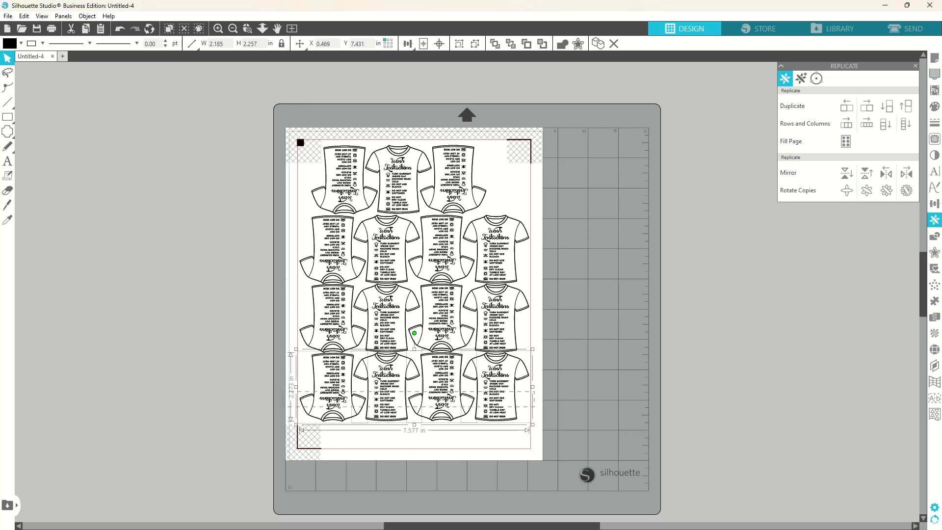
key(Down)
key(Down)
key(Down)
key(Down)
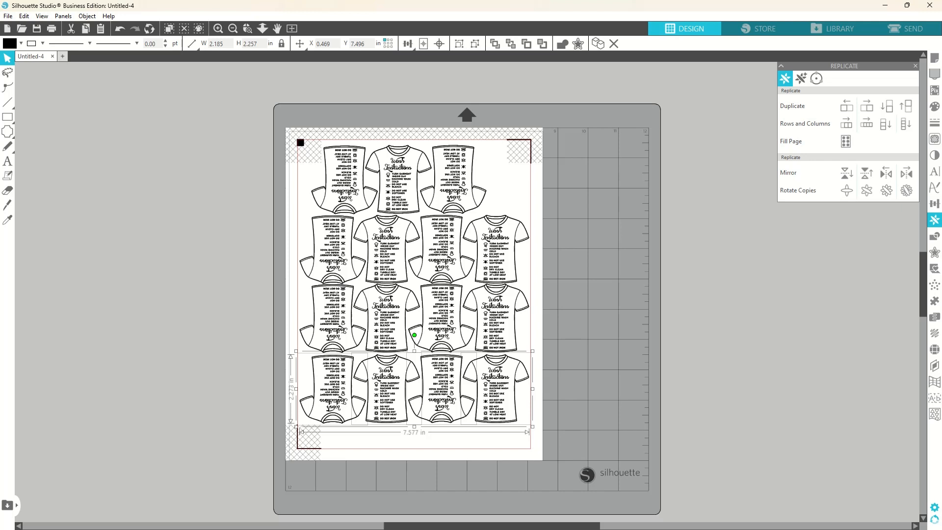
key(Escape)
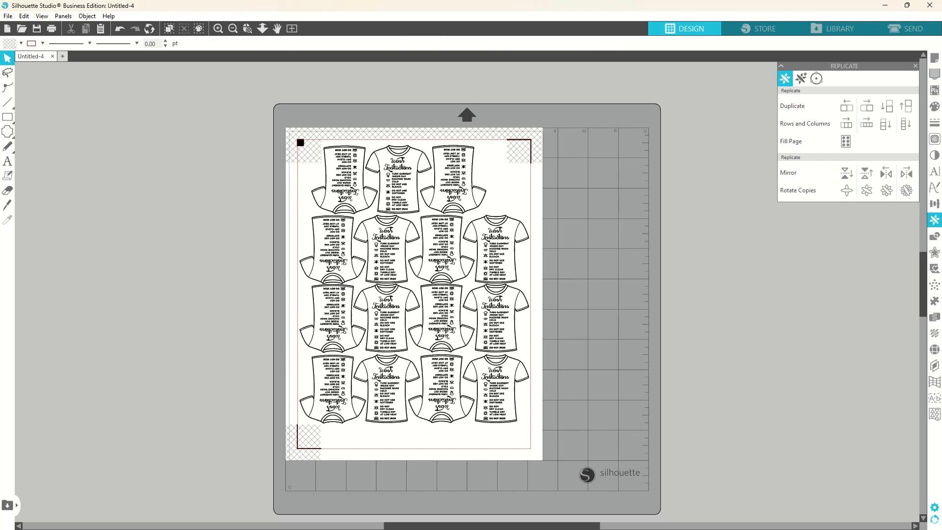
Step: Lower the third row to about Y 5.191 in and the second row to about Y 2.901 in
drag(318, 322, 533, 336)
key(Down)
key(Down)
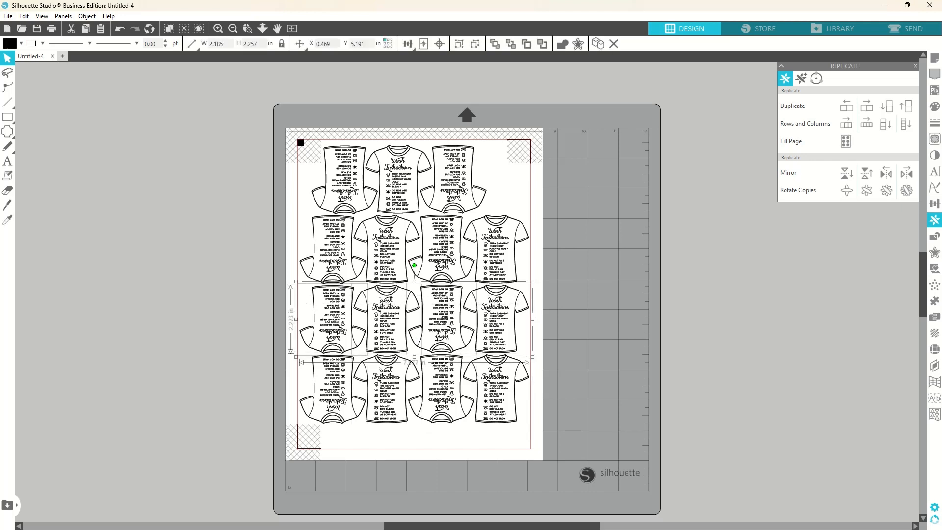
key(Escape)
drag(318, 253, 534, 265)
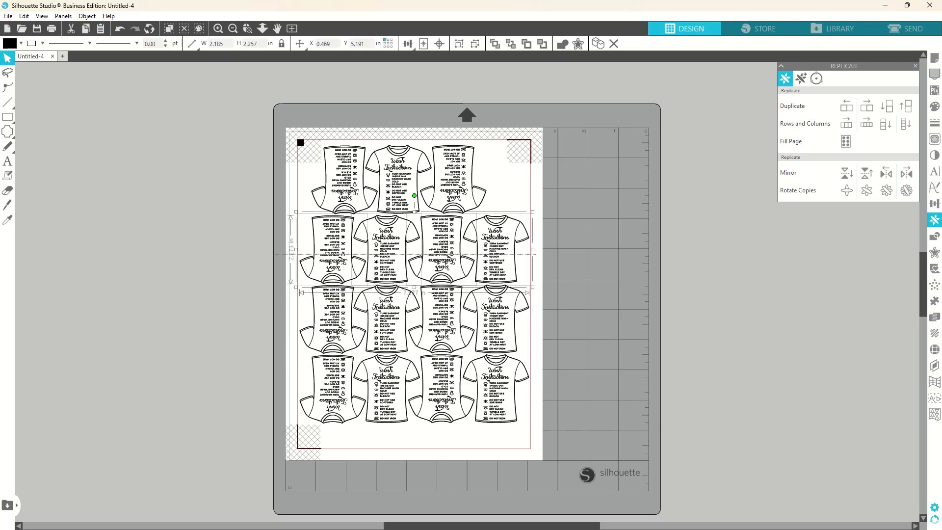
key(Down)
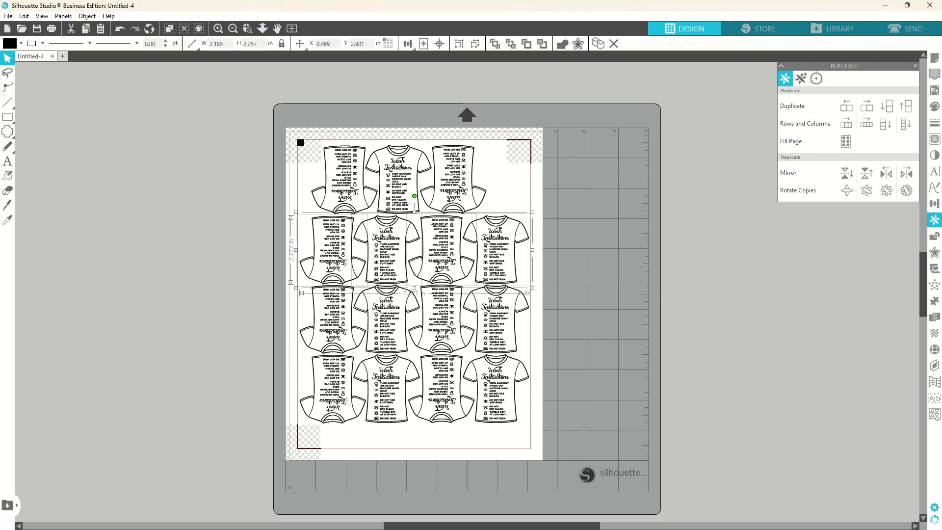
key(Escape)
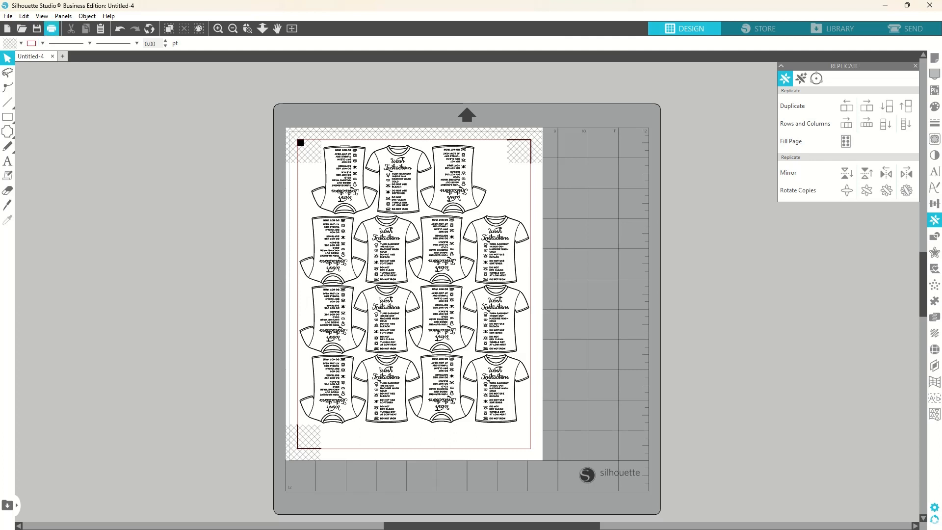
Step: Check the page in print preview, close it without printing, and examine the spacing of the nested shirts up close
click(51, 28)
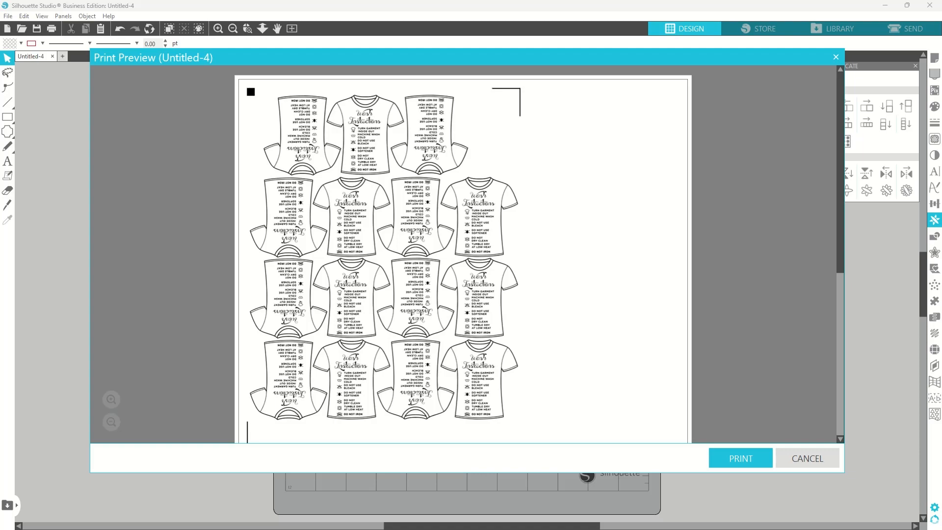
click(807, 458)
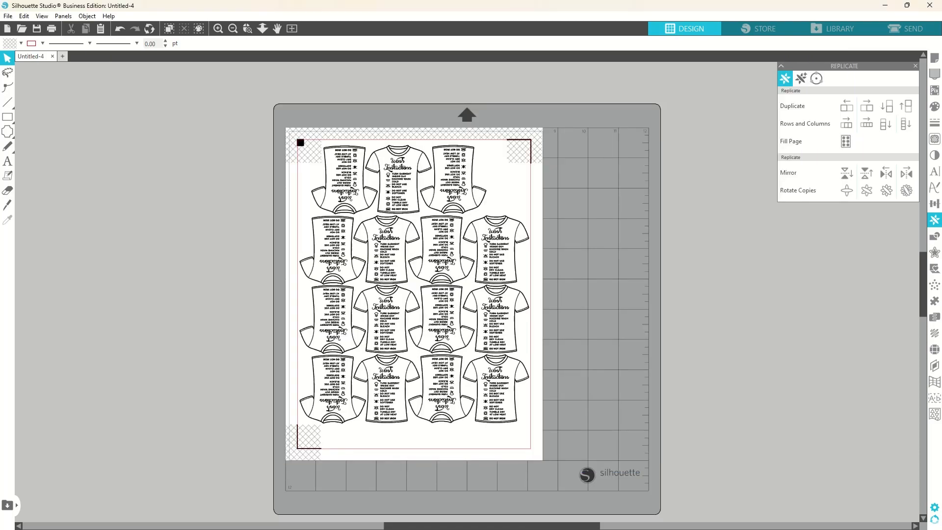
click(218, 27)
click(217, 28)
click(218, 28)
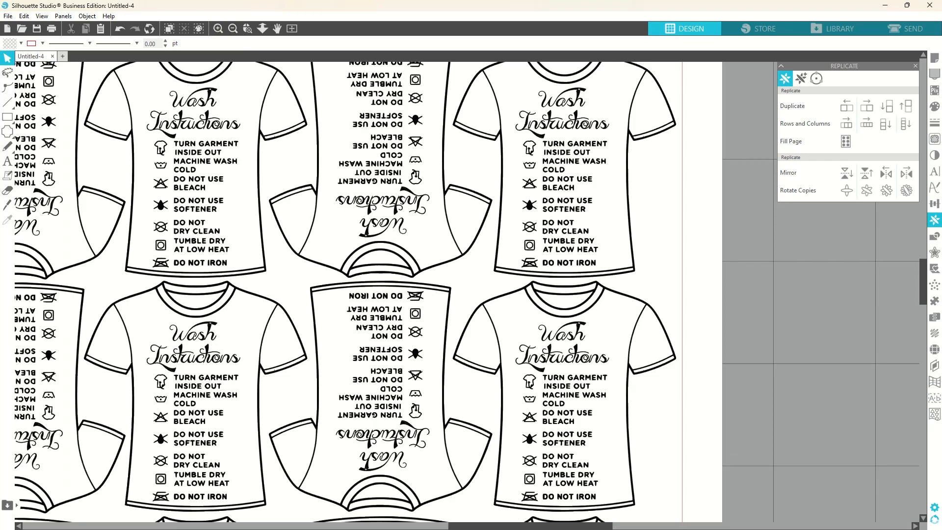
click(233, 28)
click(233, 28)
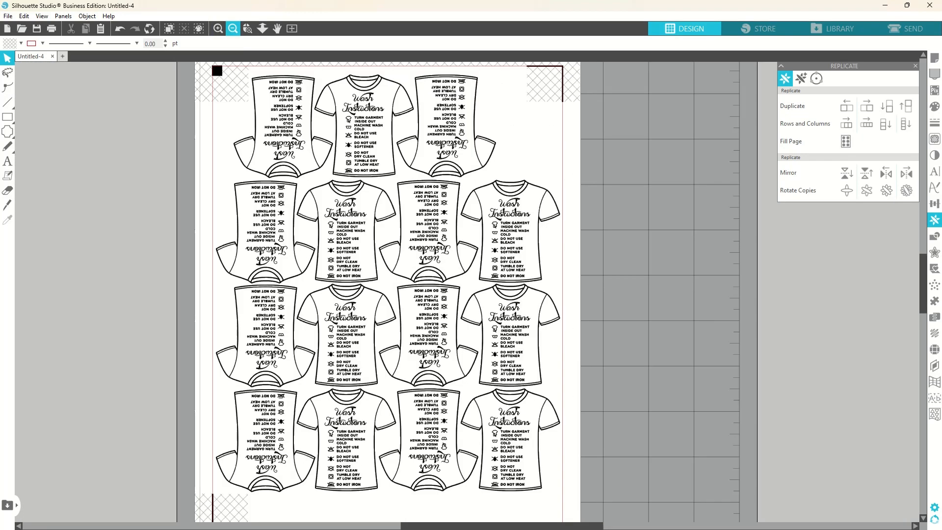
click(233, 28)
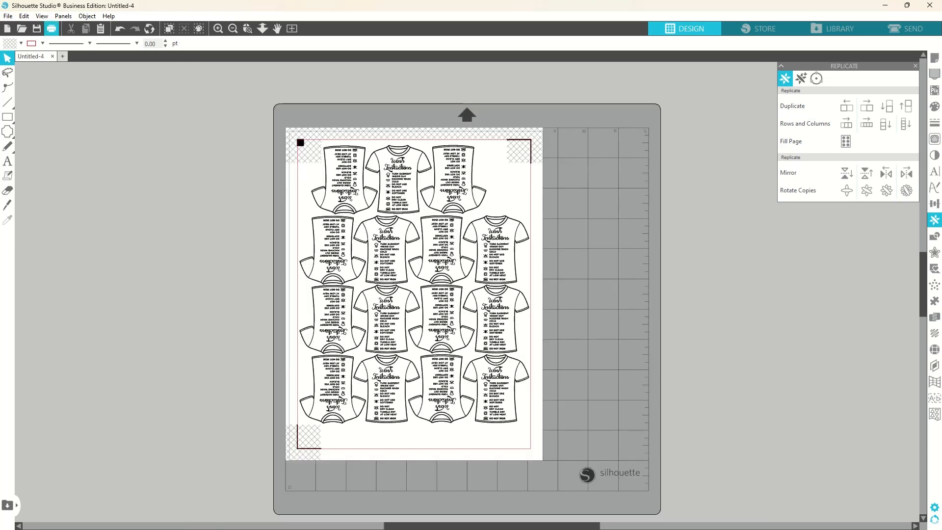
Step: Choose the ET-2720 Series(Network) printer for the job and set Letter (8.5 x 11 in) document size with Plain Paper / Bright White Paper
click(52, 28)
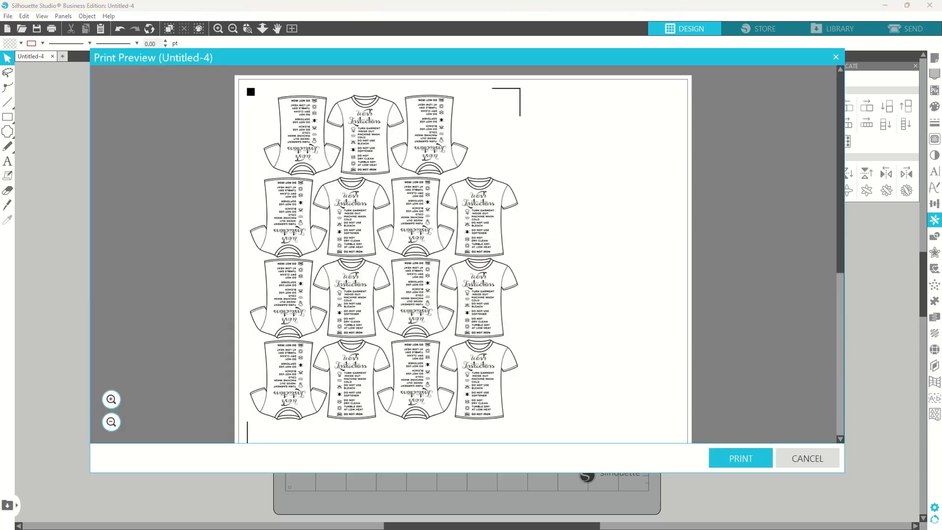
click(740, 458)
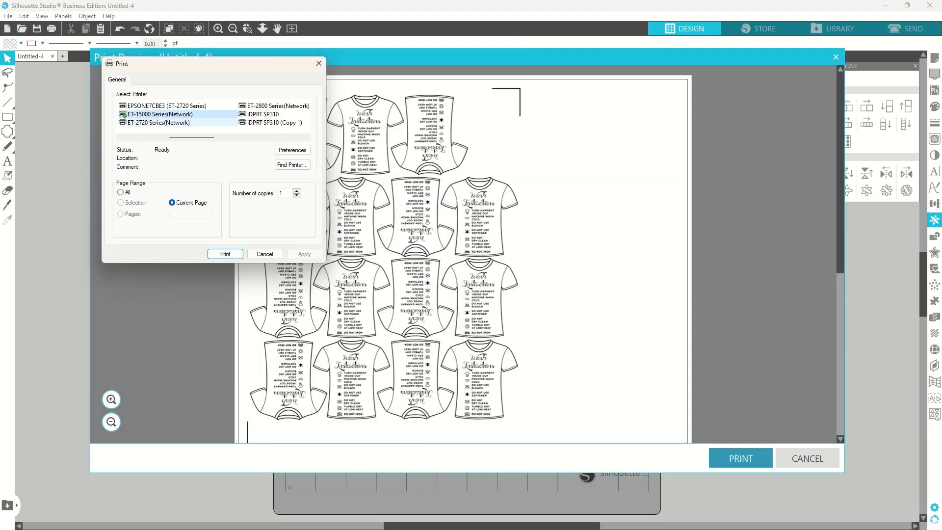
click(150, 122)
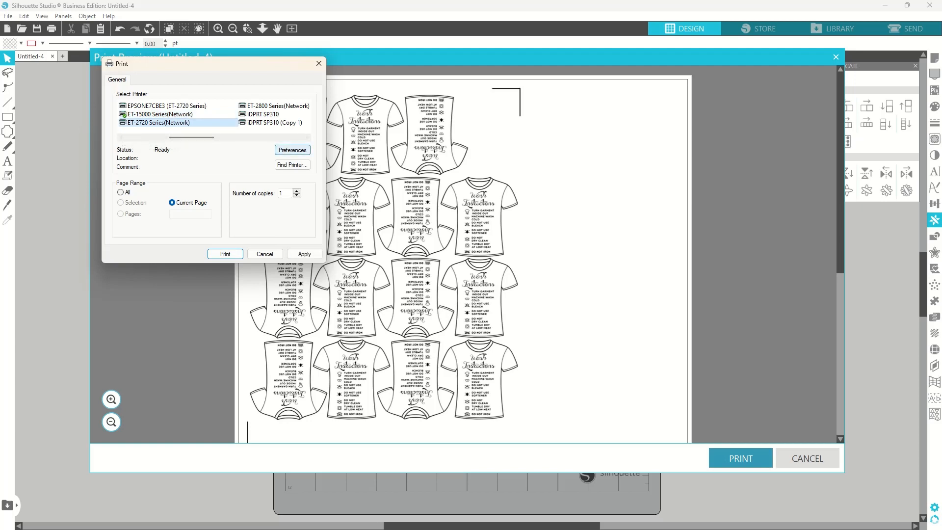
click(292, 150)
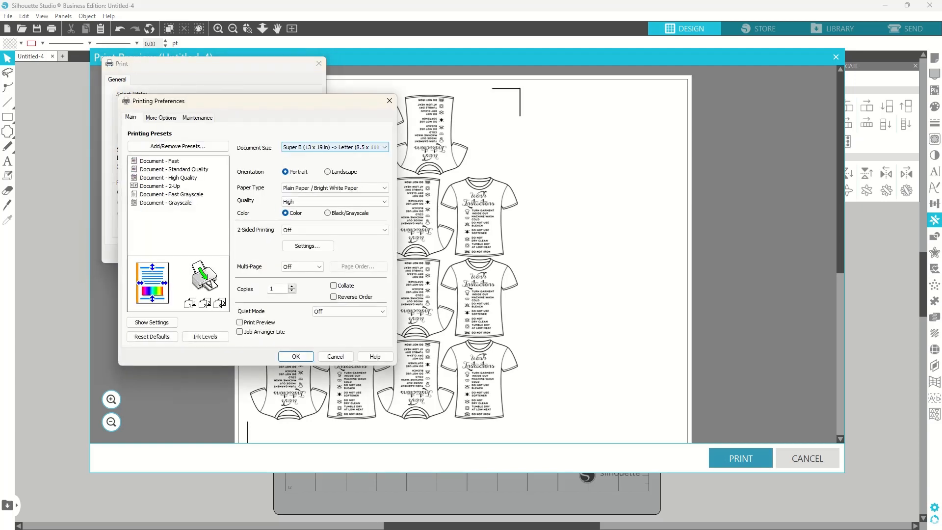
click(296, 149)
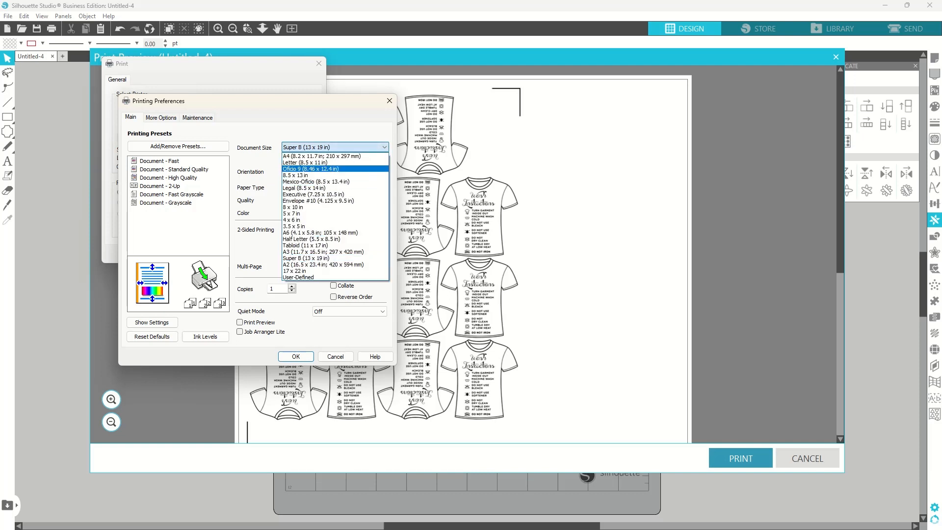
click(309, 169)
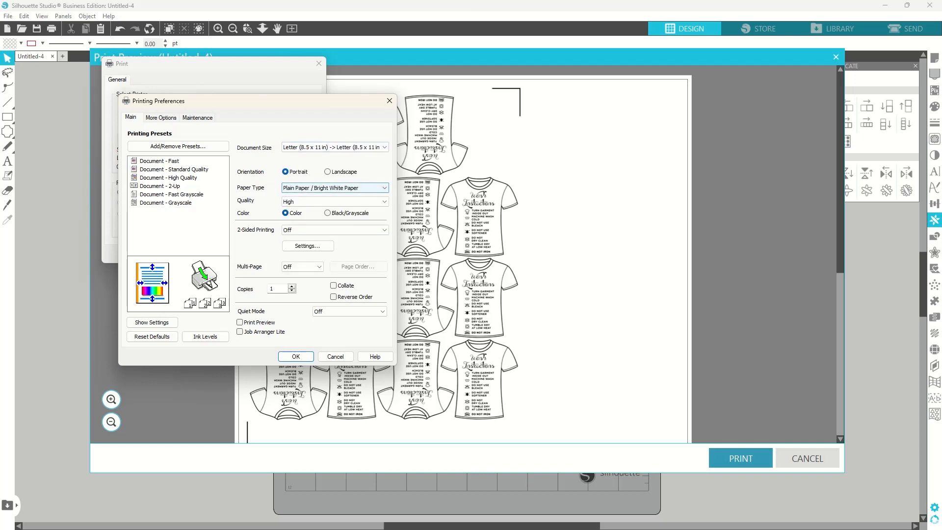
click(335, 187)
click(323, 196)
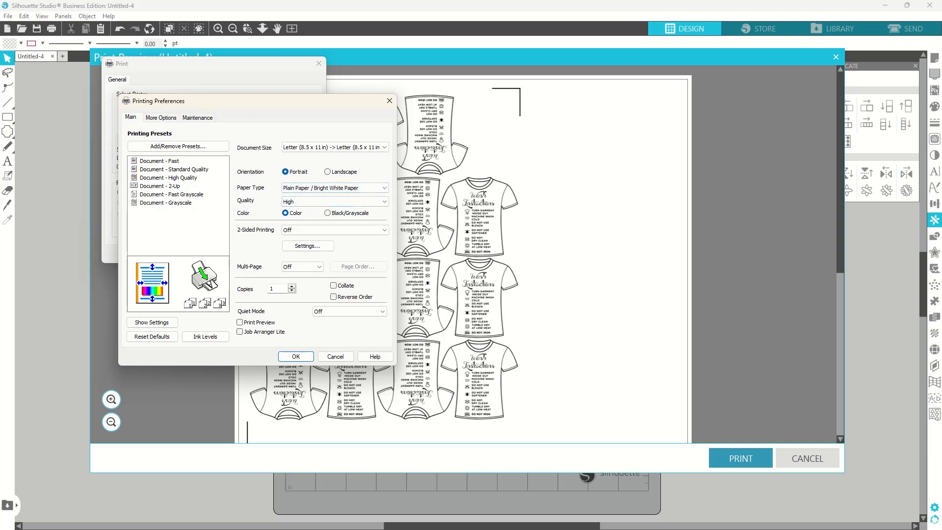
Step: Turn off Reduce/Enlarge Document in the printer preferences, apply the printer settings and close the print dialog
click(161, 117)
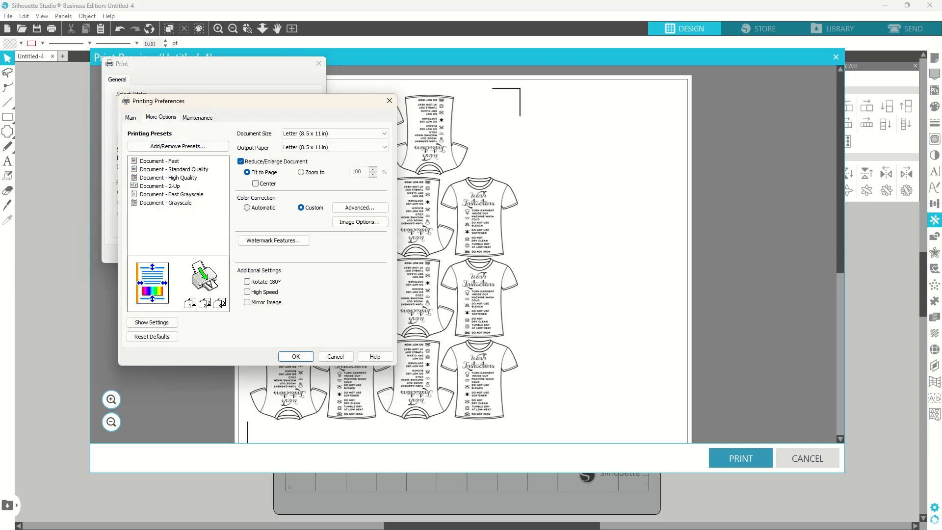
click(241, 161)
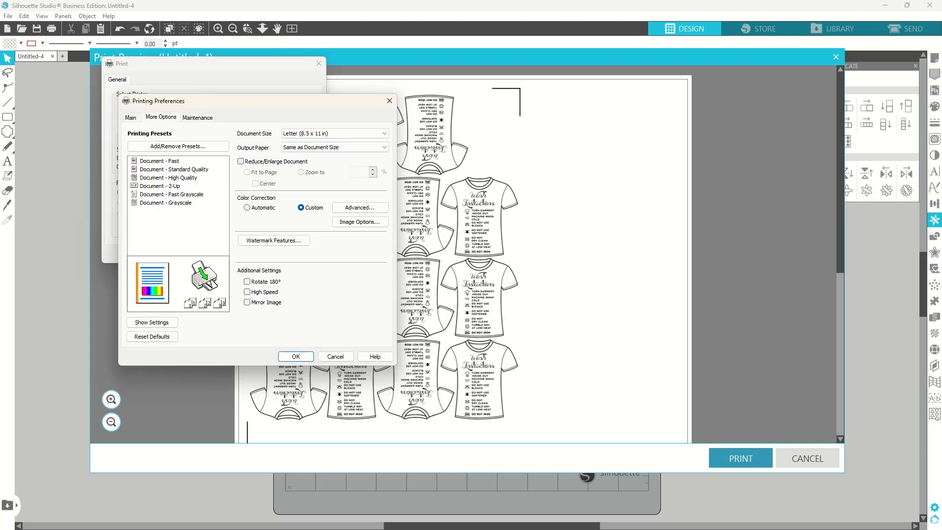
click(130, 117)
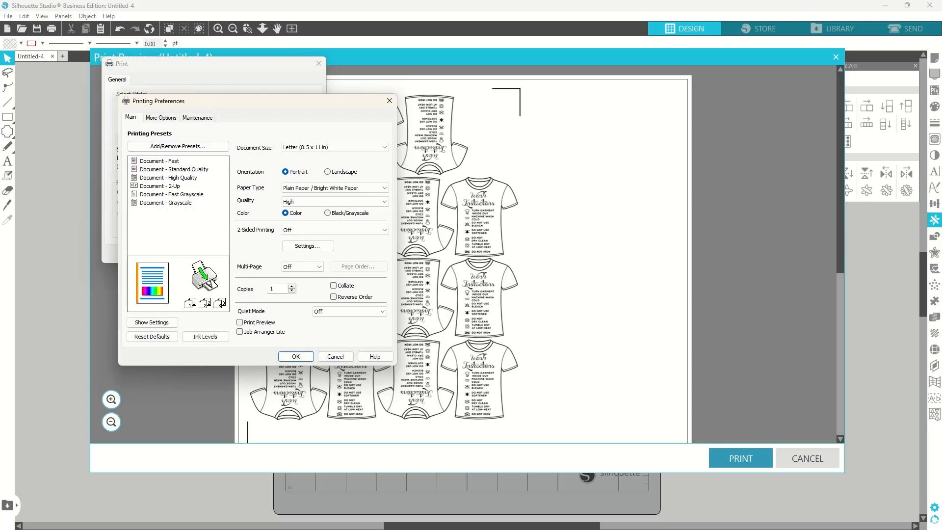
click(296, 356)
click(304, 254)
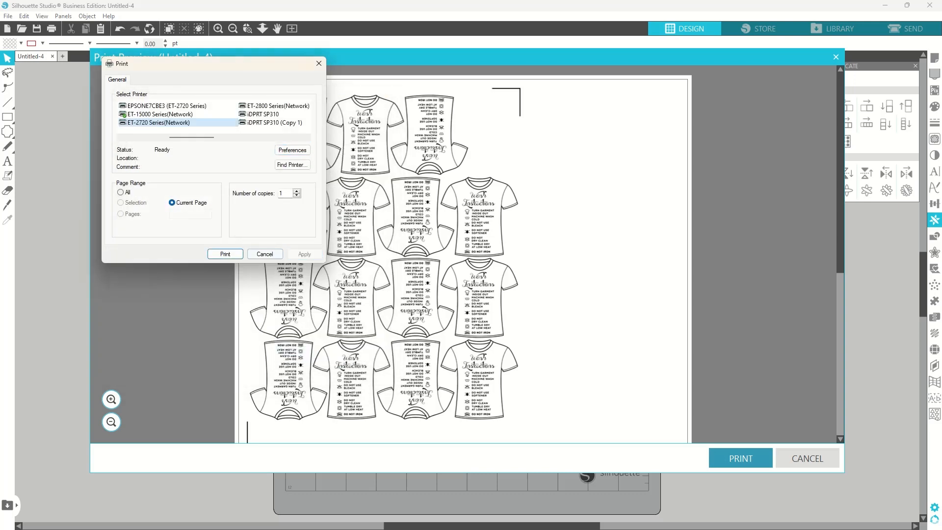
key(Return)
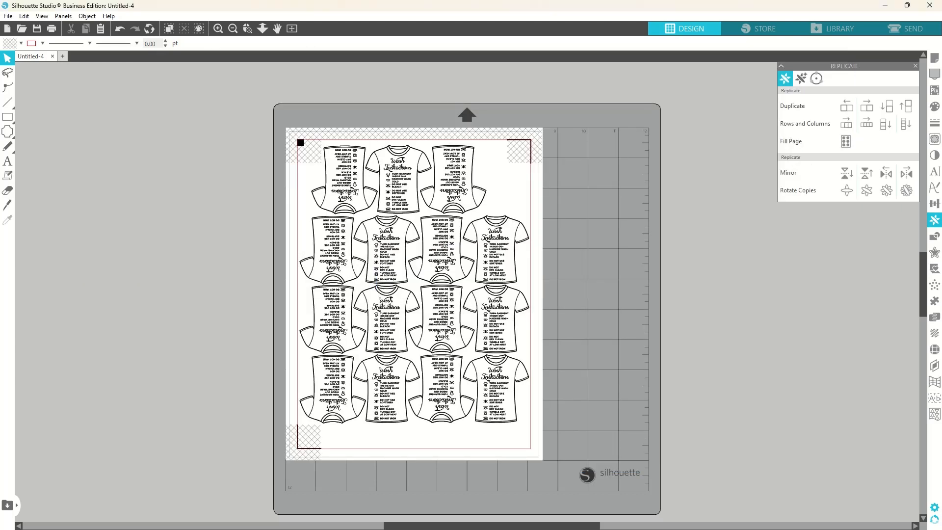
Step: Check the print preview down to the bottom registration mark and close it without printing
click(51, 29)
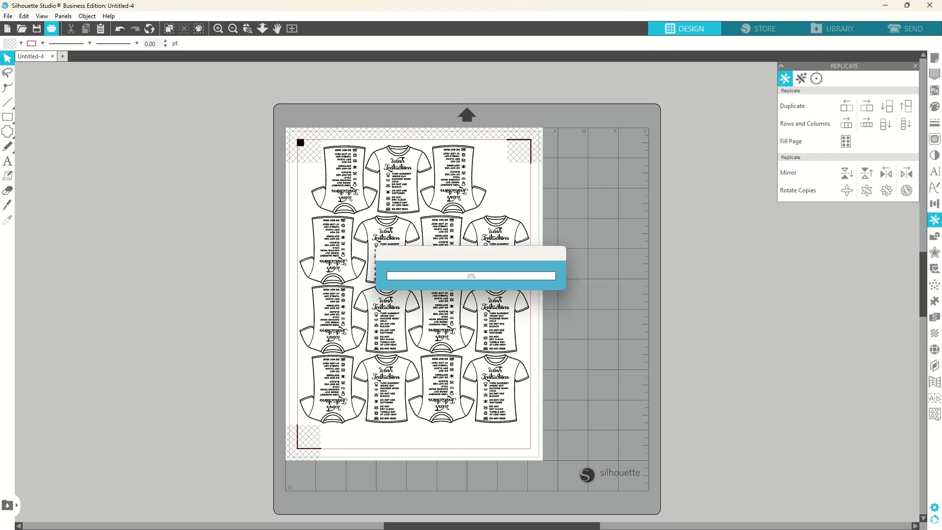
scroll(567, 284, down, 1)
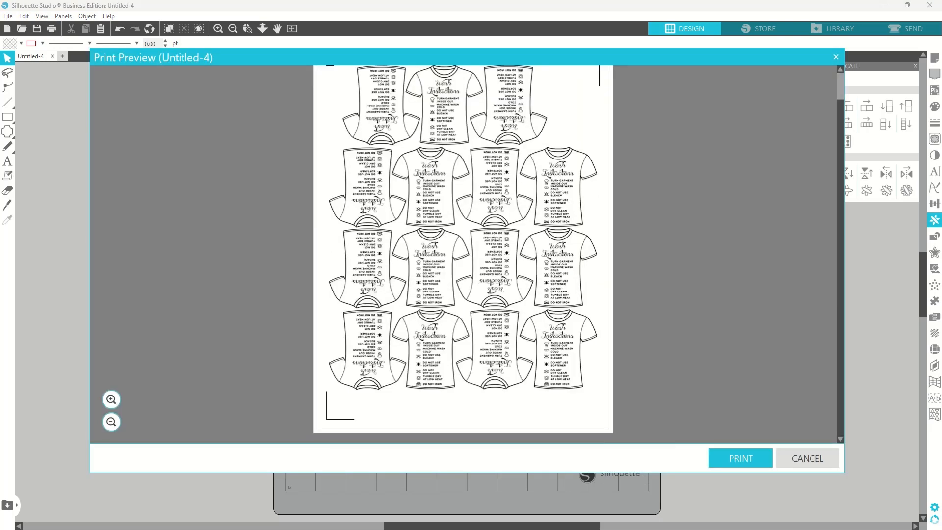
click(806, 458)
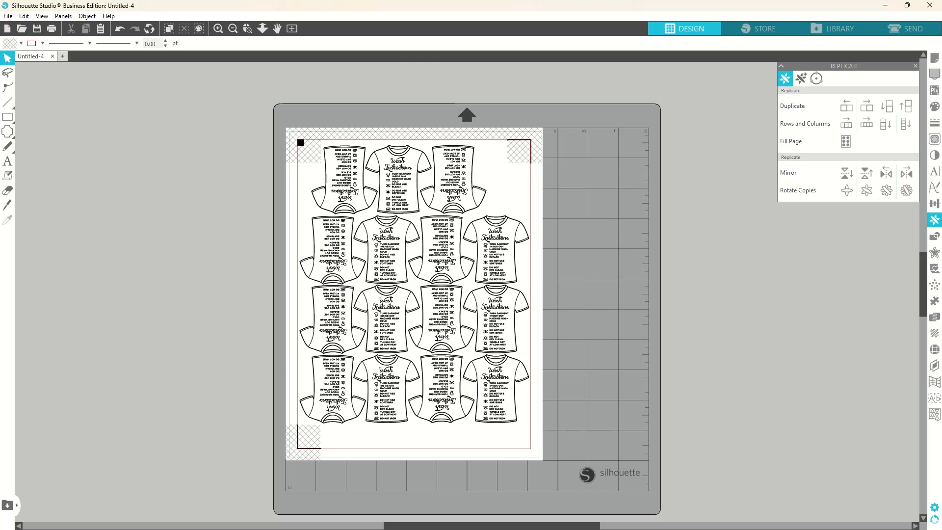
mouse_move(482, 526)
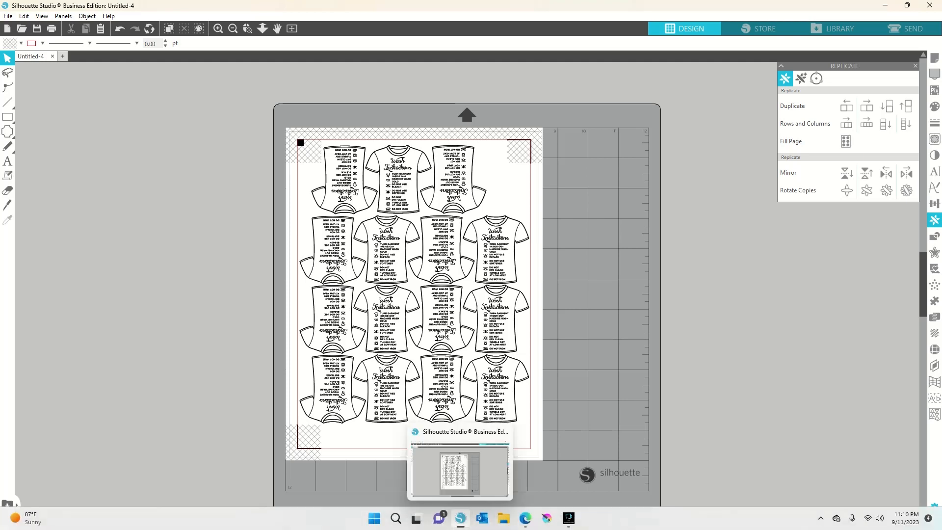